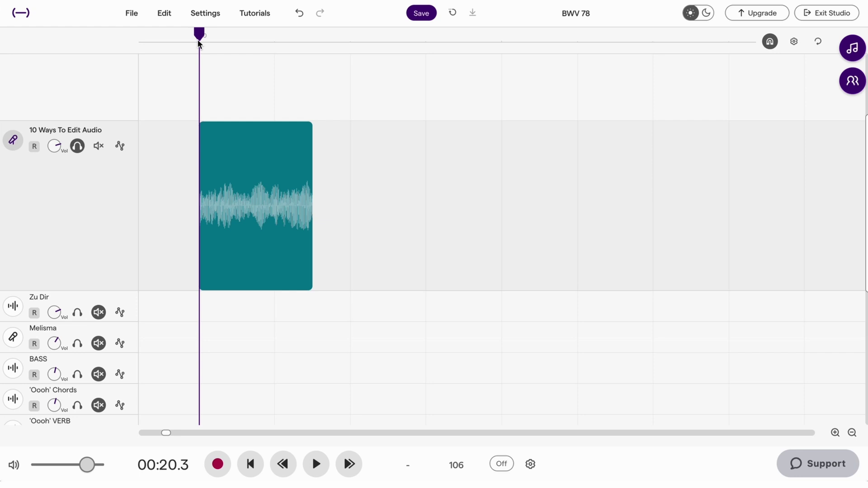
Play the BAROQUE_ONE NOTE clip, then drag its end out to reveal more audio and play it
key("space")
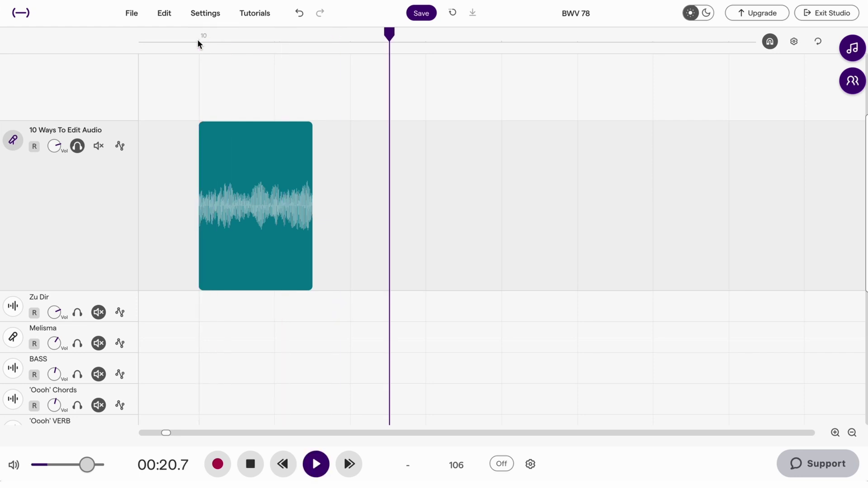
key("space")
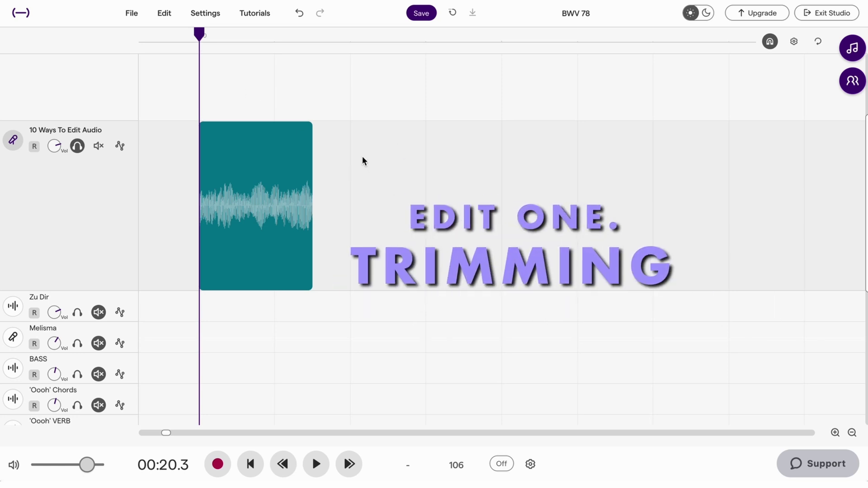
mouse_move(269, 167)
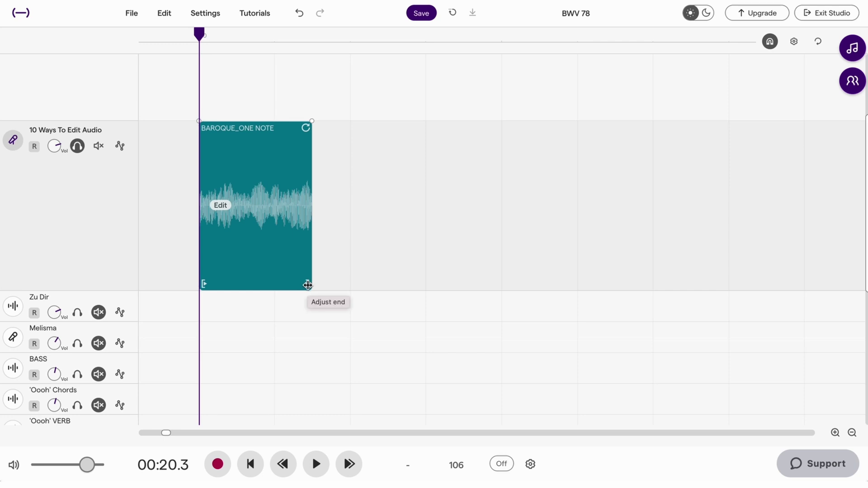
left_click_drag(307, 285, 409, 271)
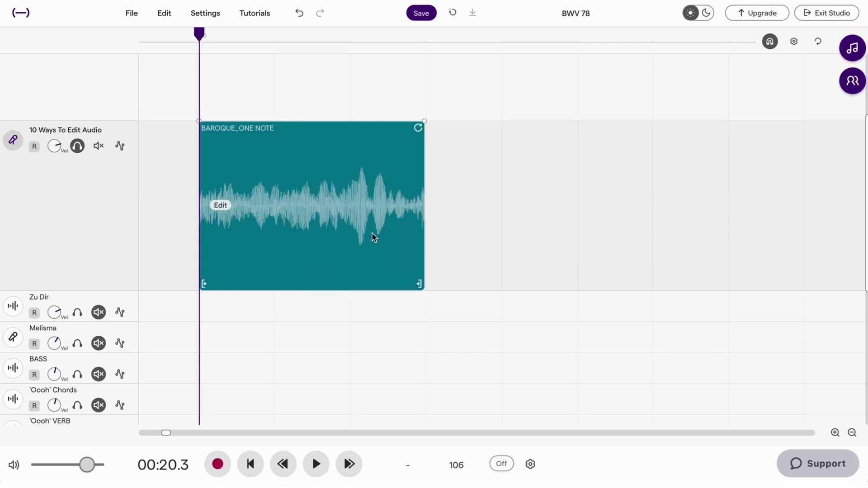
key("space")
key("space")
Drag the clip's end back until only a single short note remains, and return the playhead to the start
mouse_move(488, 267)
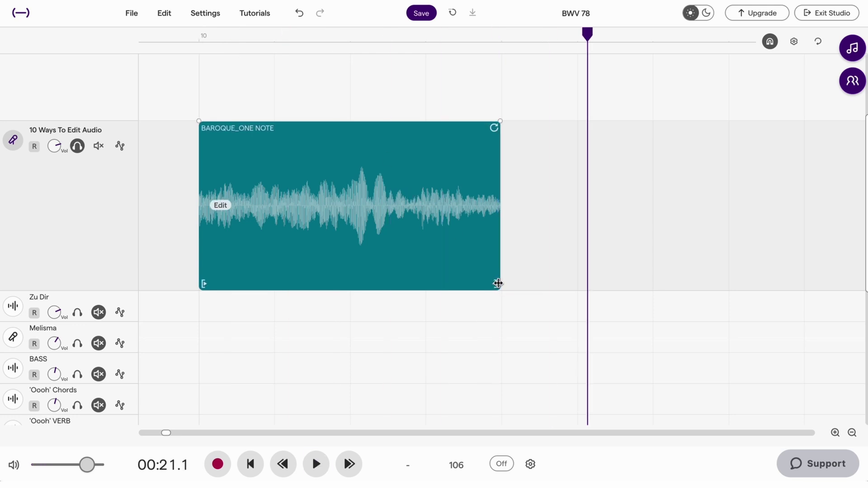
left_click_drag(497, 283, 375, 285)
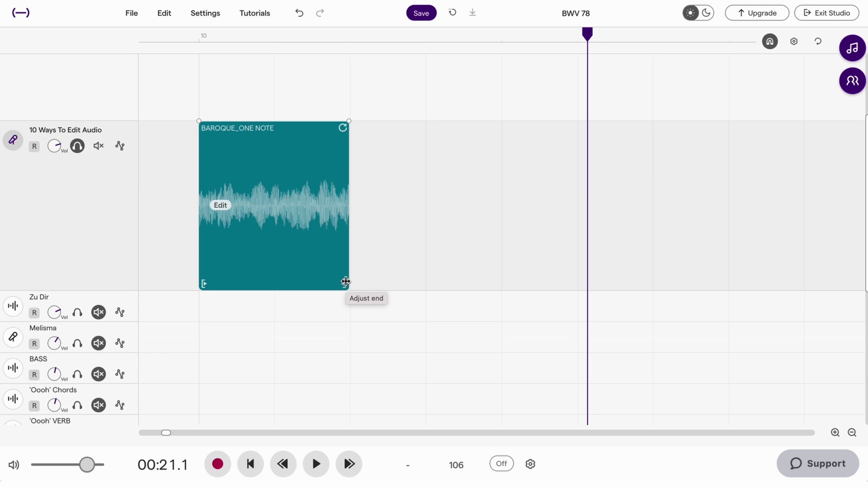
left_click_drag(345, 281, 314, 276)
left_click(315, 276)
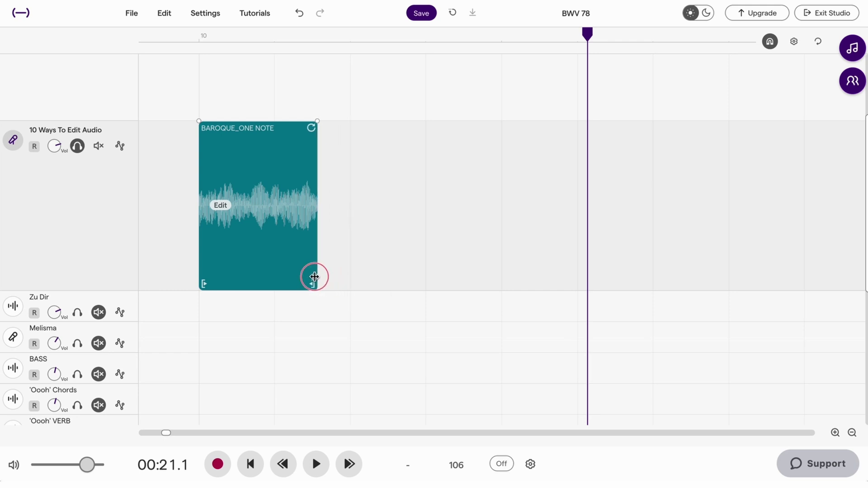
left_click(199, 34)
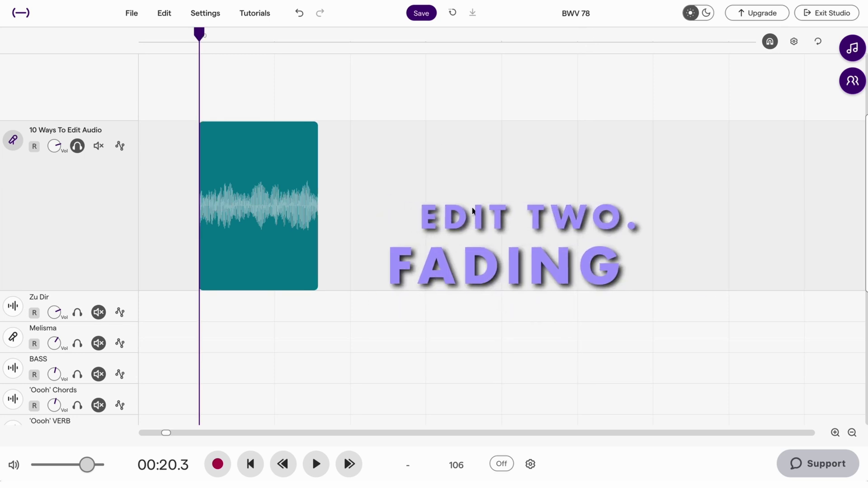
Drag the corner fade handle to add a short fade-in at the start of the BAROQUE_ONE NOTE clip
mouse_move(297, 187)
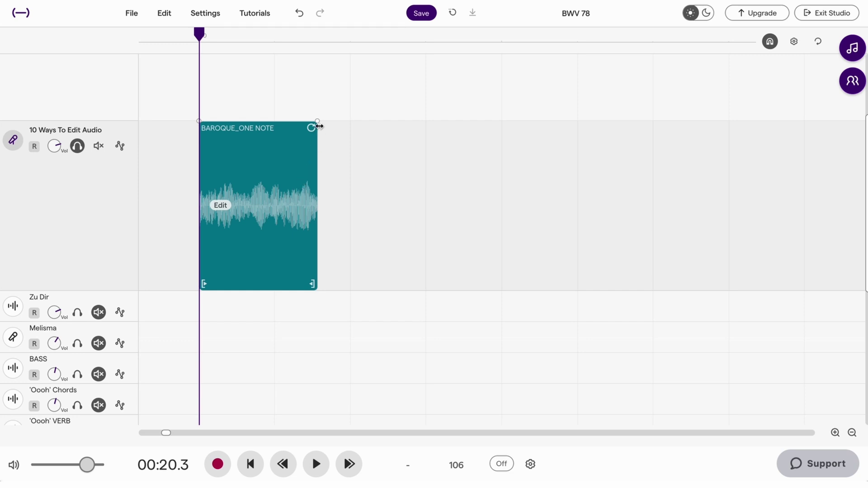
mouse_move(319, 122)
left_mouse_down()
mouse_move(293, 129)
mouse_move(322, 126)
left_mouse_up()
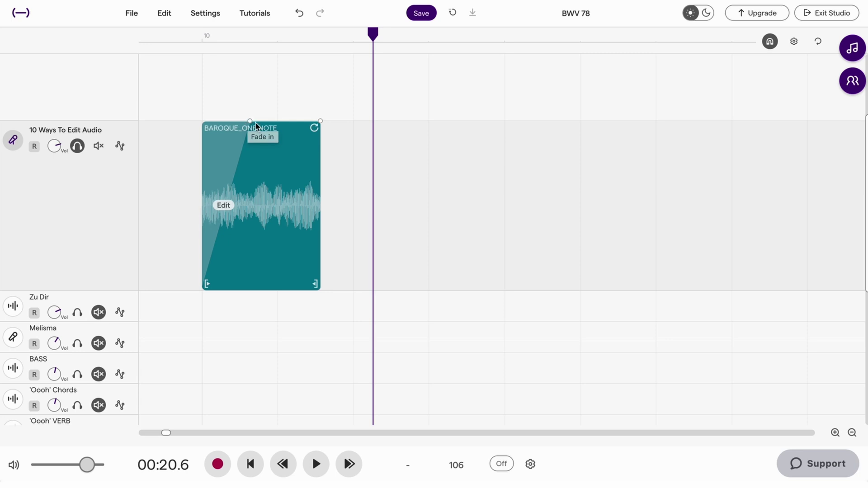
left_click_drag(246, 120, 231, 121)
left_click(202, 40)
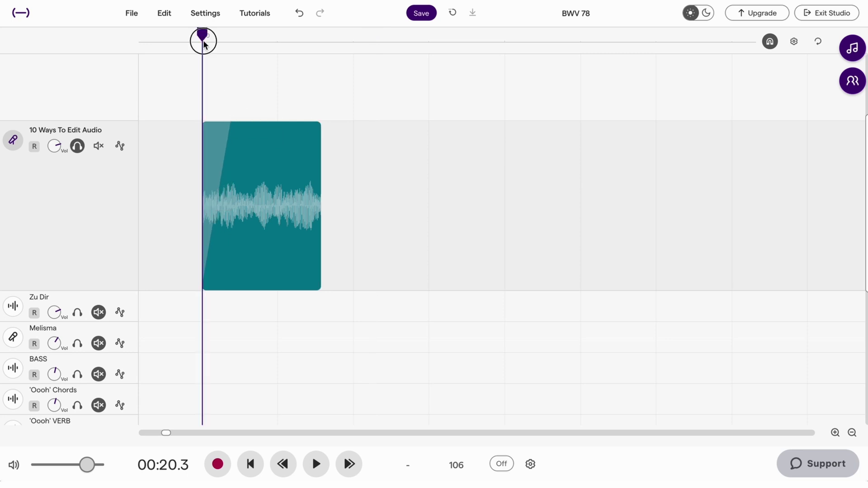
Play the faded clip, then paste two copies after it with a gap before each
key("space")
key("space")
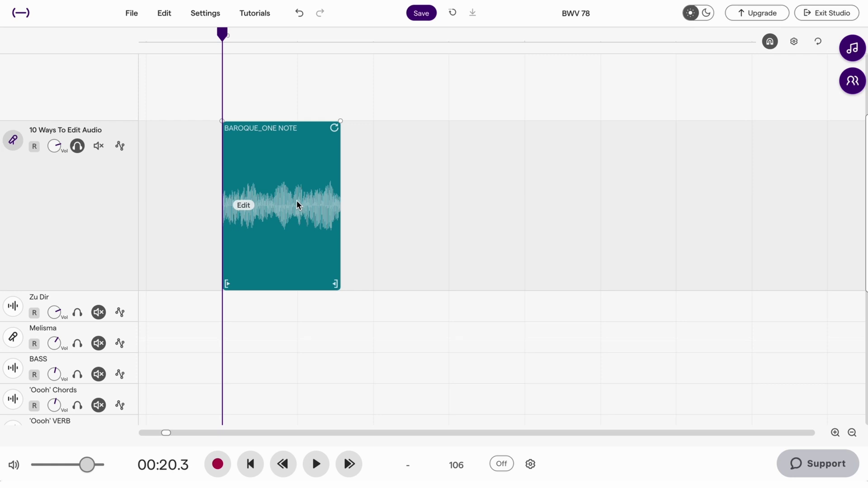
left_click(418, 166)
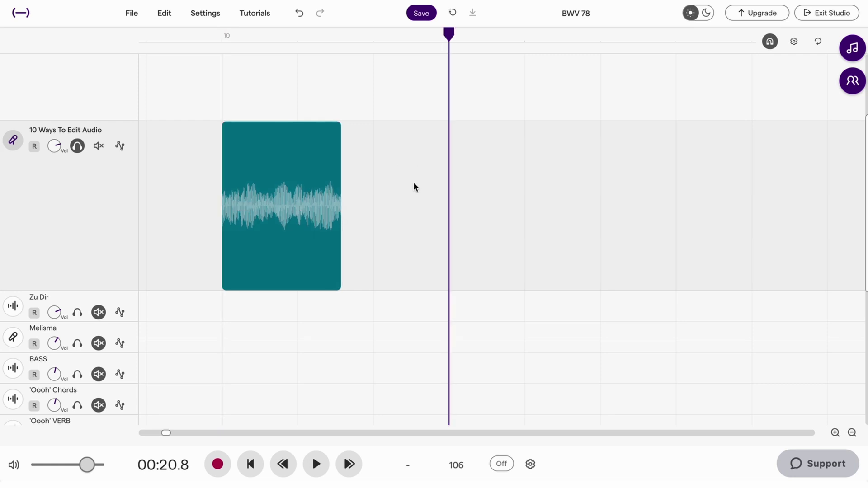
left_click(410, 186)
mouse_move(308, 178)
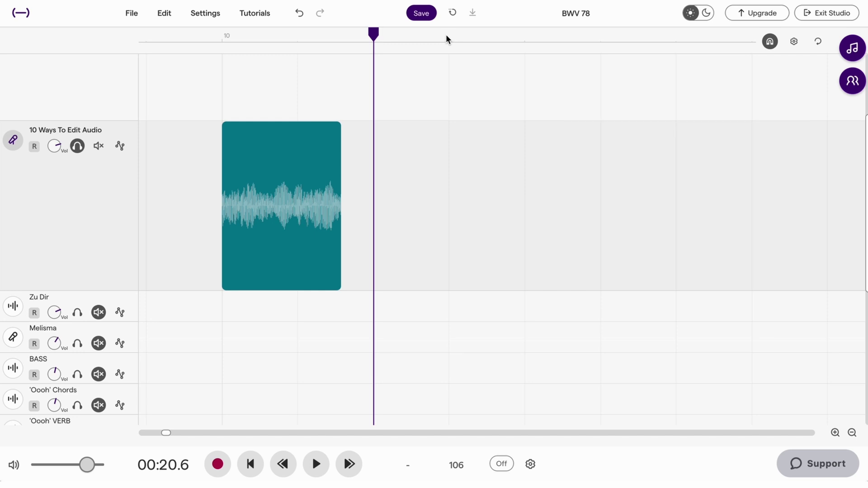
left_click(446, 36)
left_click(374, 36)
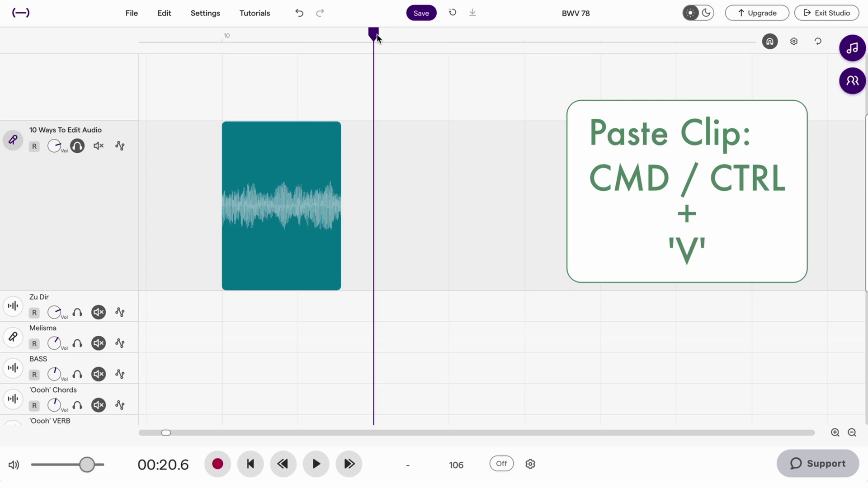
key("ctrl+v")
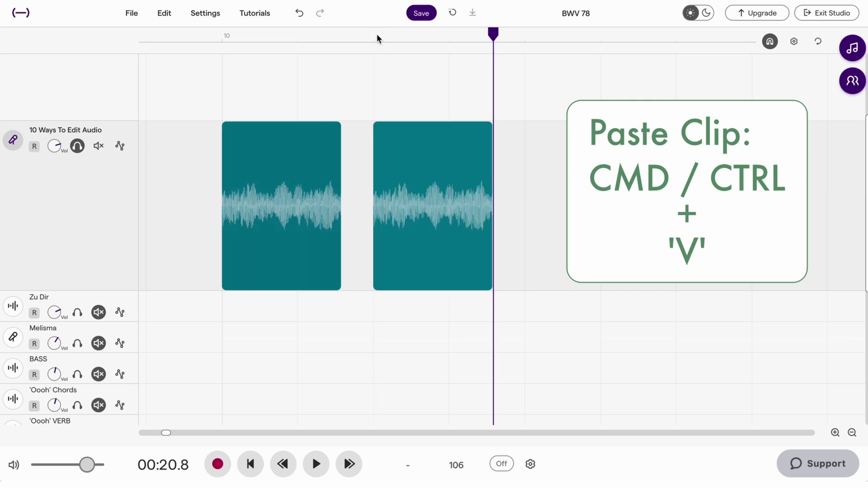
left_click(523, 35)
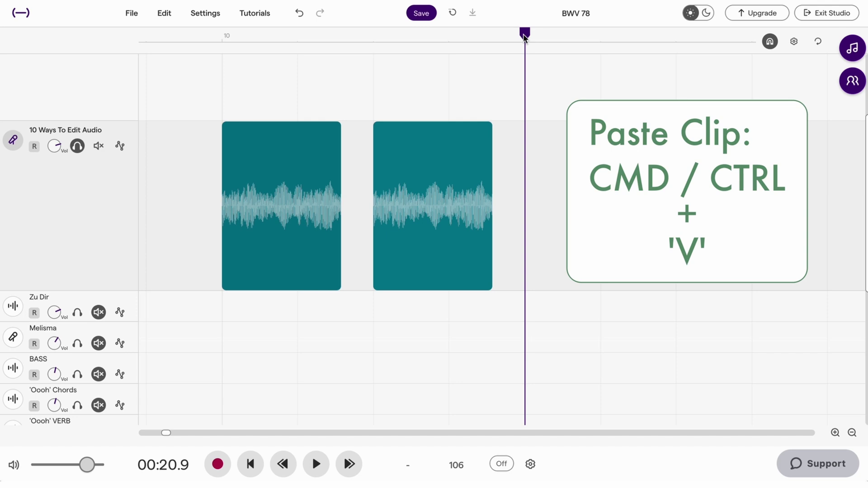
key("ctrl+v")
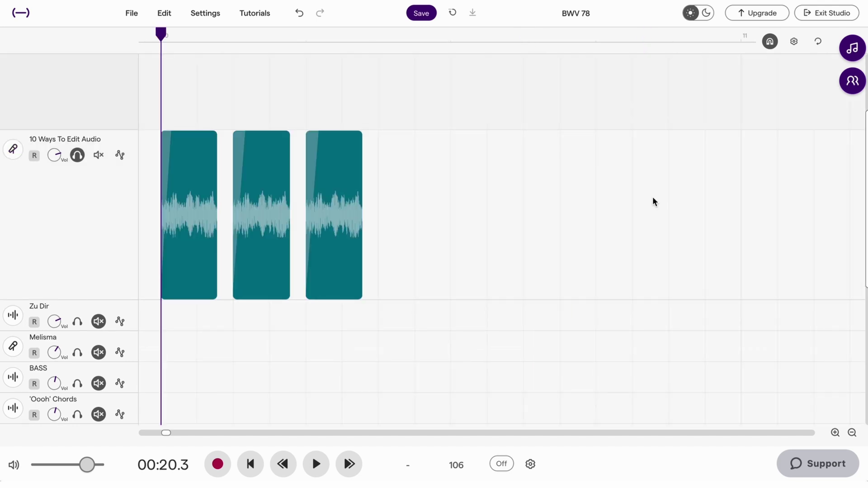
left_click(794, 41)
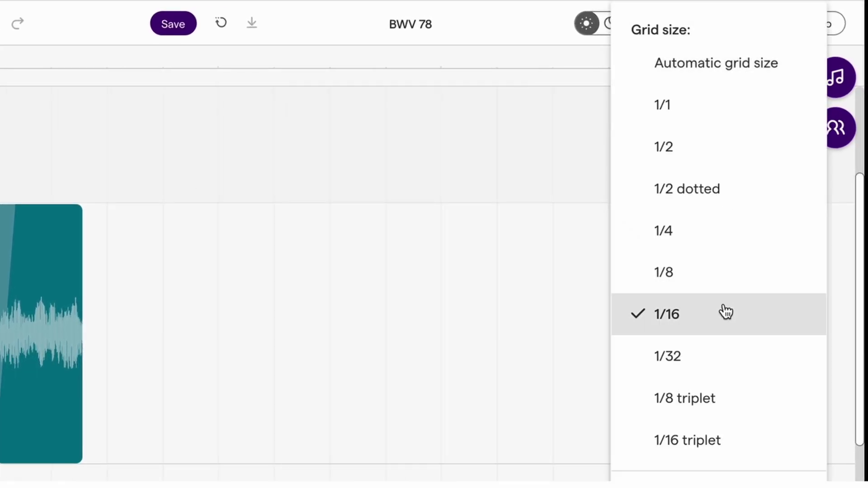
left_click(706, 313)
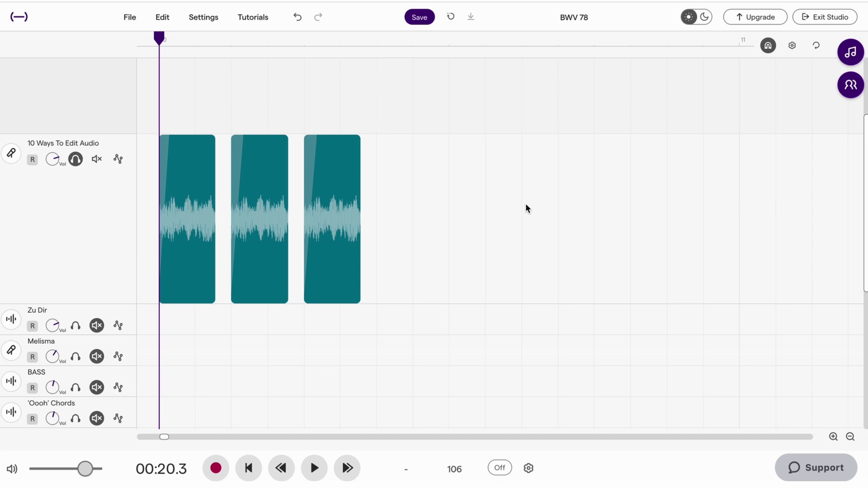
scroll(194, 89, "left", 1)
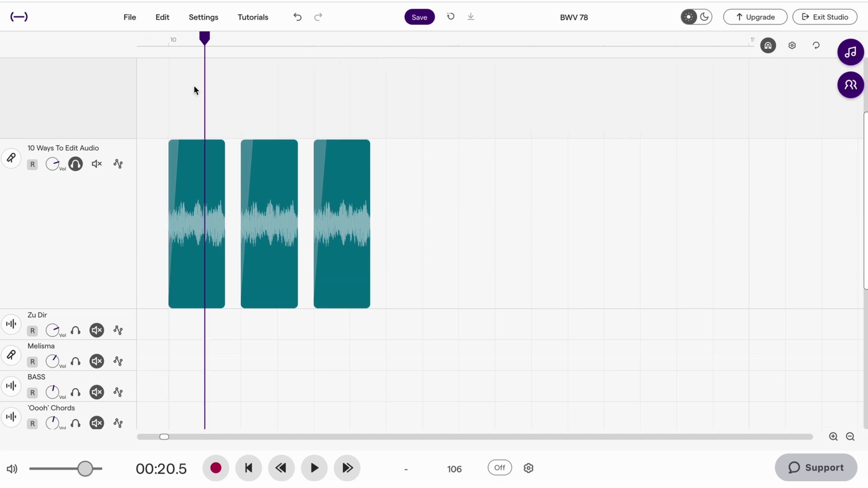
scroll(171, 40, "left", 5)
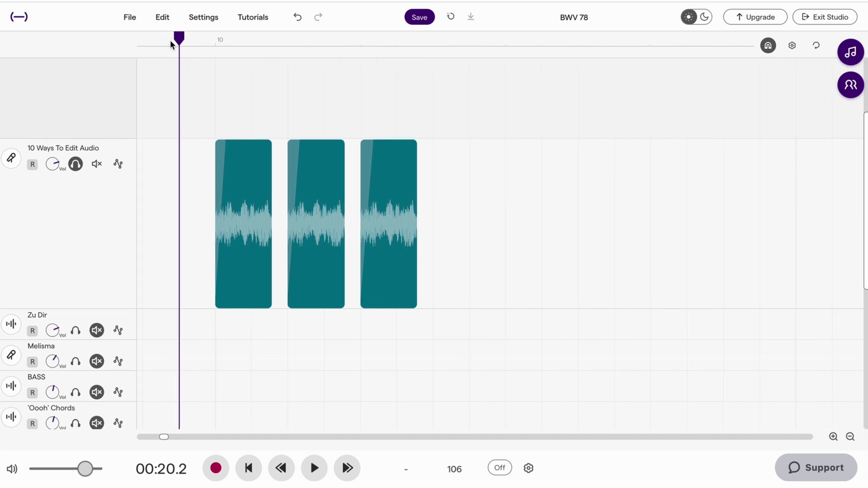
left_click(216, 40)
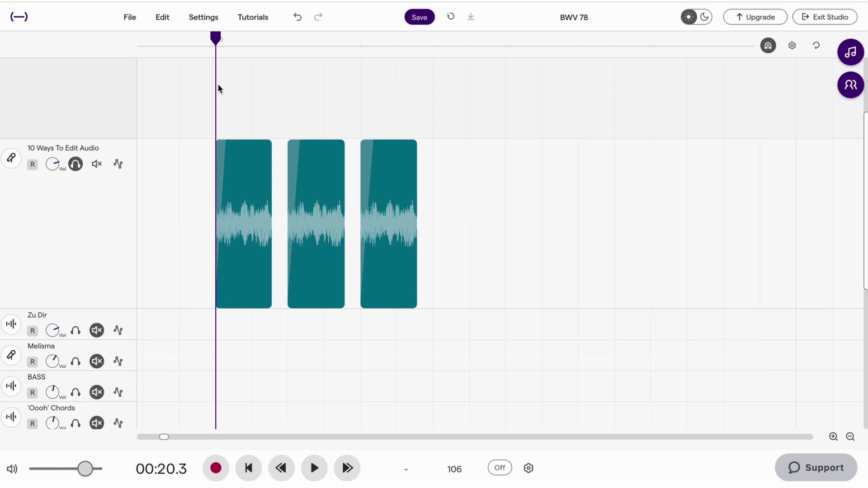
left_click(254, 108)
left_click(289, 104)
left_click(326, 97)
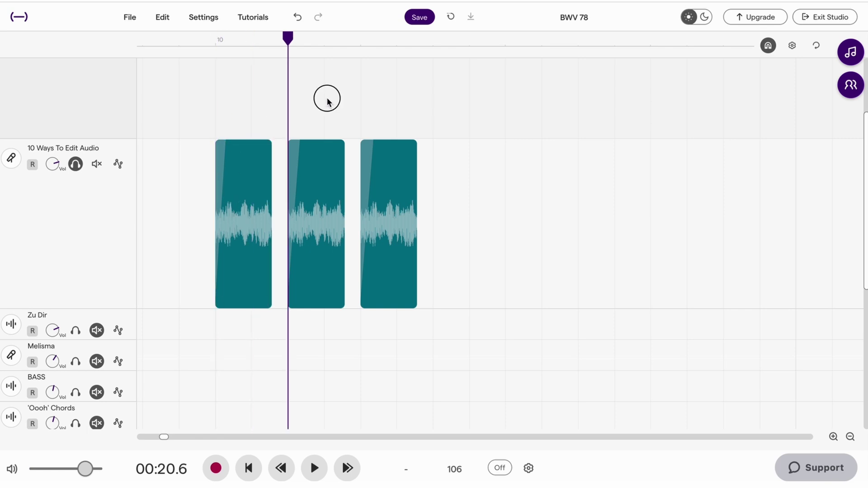
left_click(364, 106)
left_click(397, 107)
left_click(437, 111)
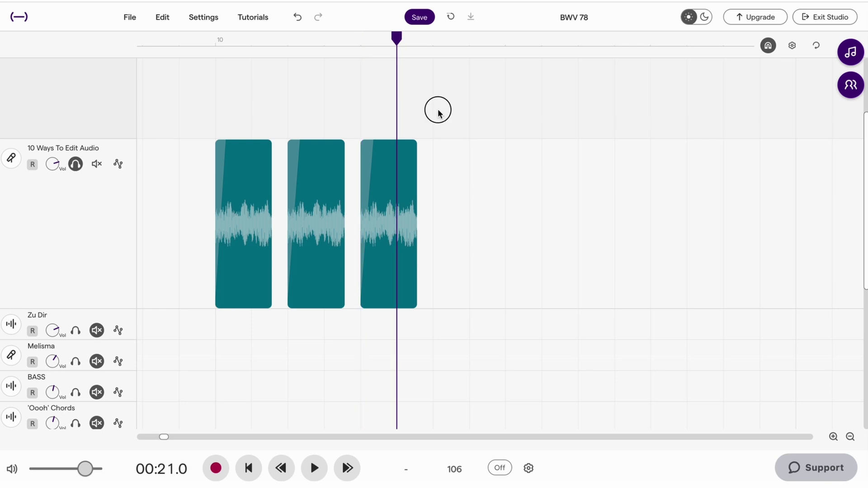
left_click(470, 110)
scroll(475, 117, "right", 2)
left_click(354, 42)
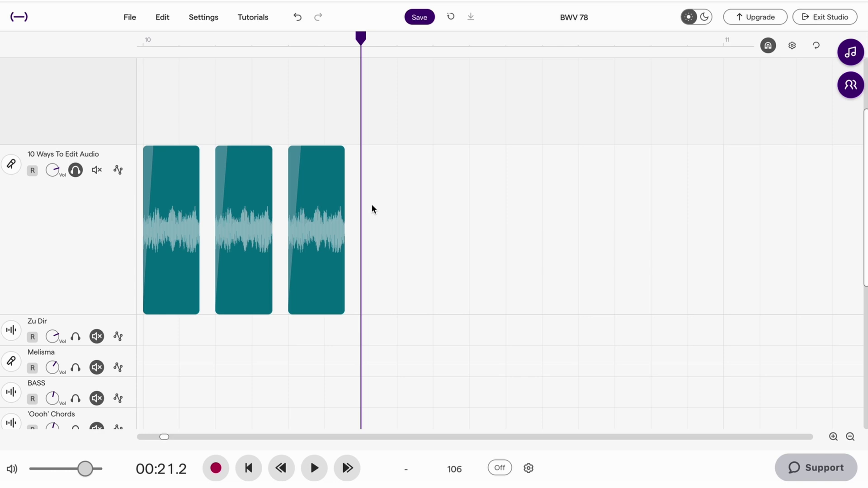
Copy-drag the third clip into the next gap and play back the four clips
mouse_move(328, 188)
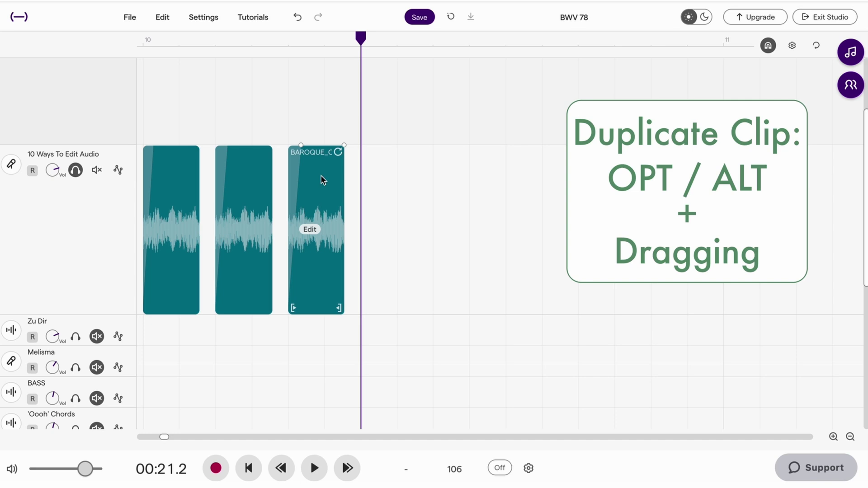
left_click_drag(322, 179, 392, 167)
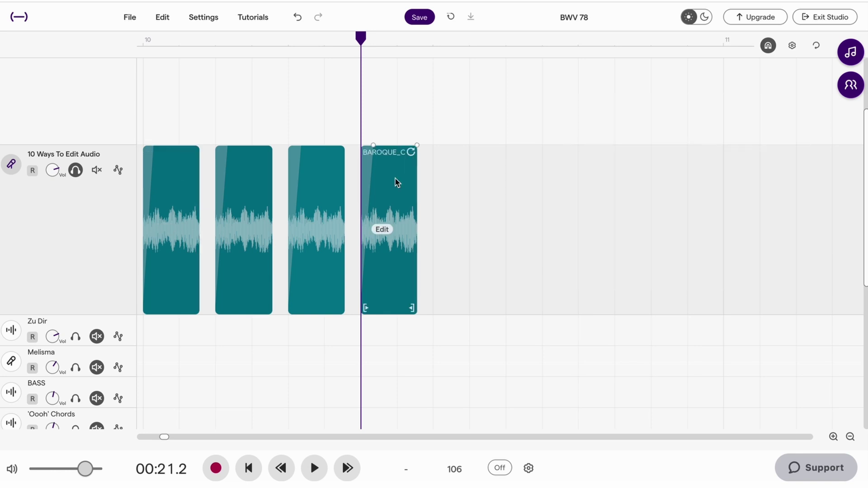
left_click(144, 39)
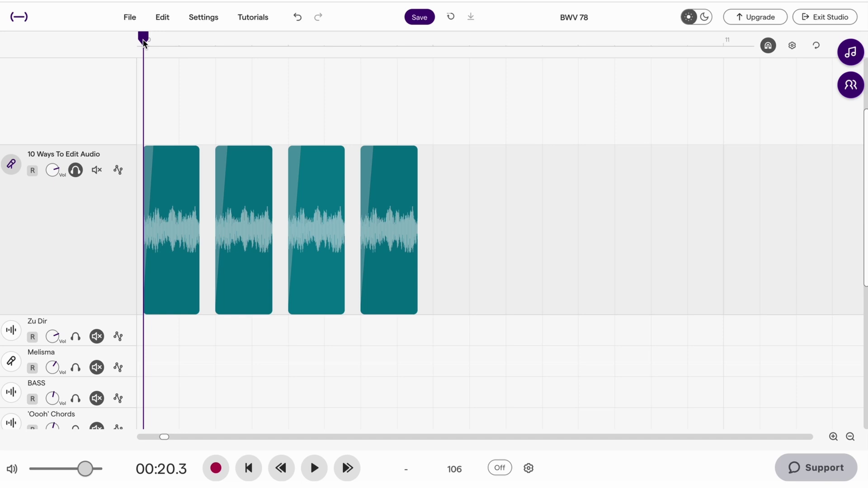
key("space")
key("space")
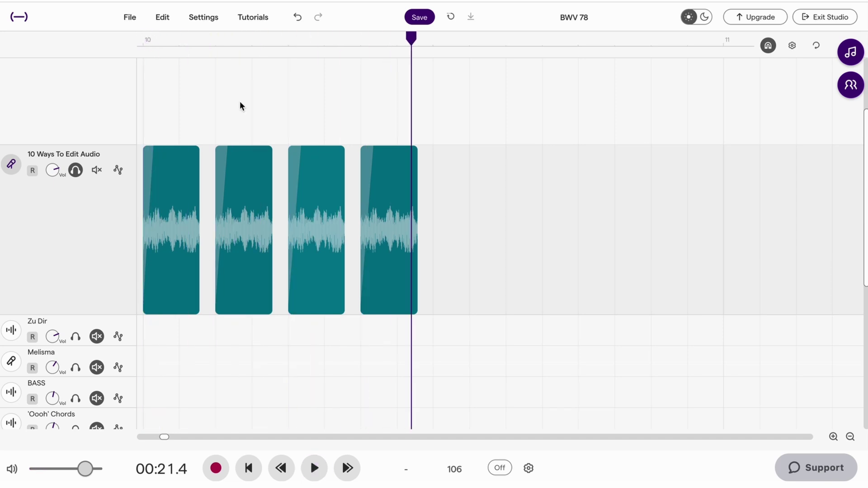
Copy-drag another note clip further along, turn the metronome on and play from the start
mouse_move(367, 176)
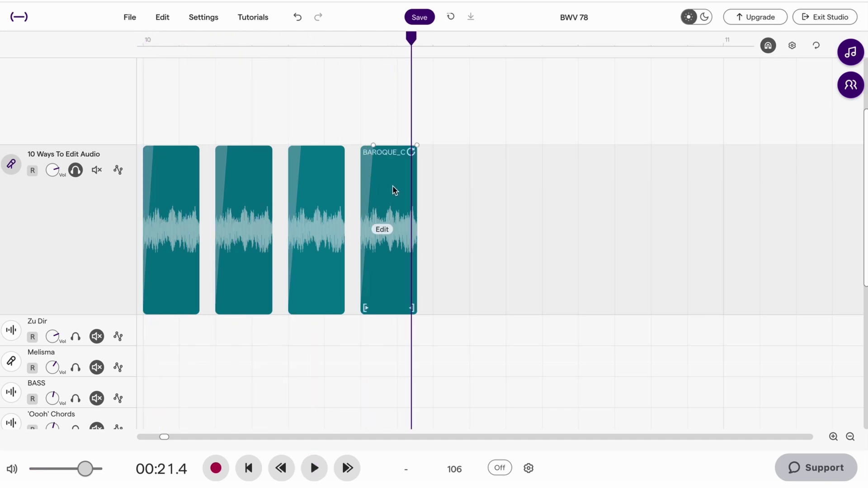
left_click_drag(393, 187, 679, 178)
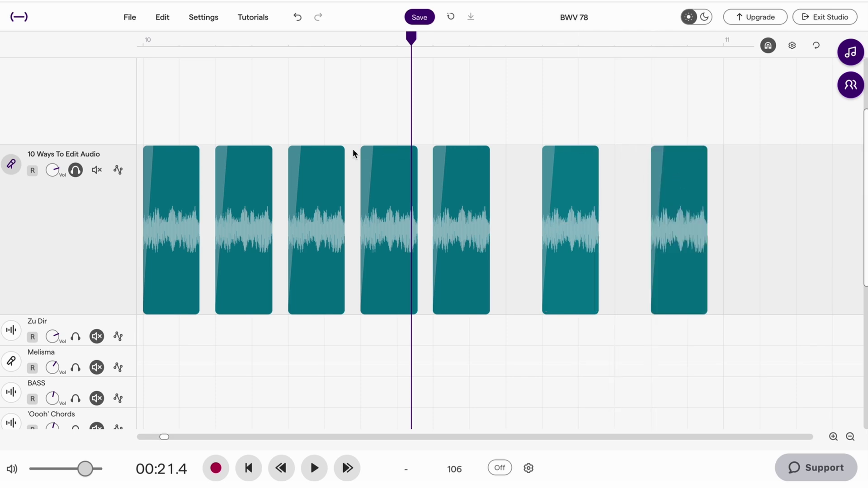
left_click(145, 40)
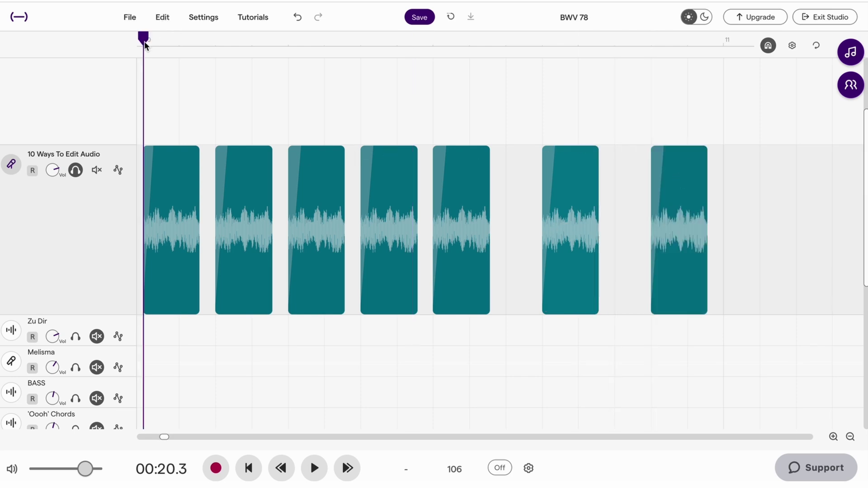
left_click(498, 466)
key("space")
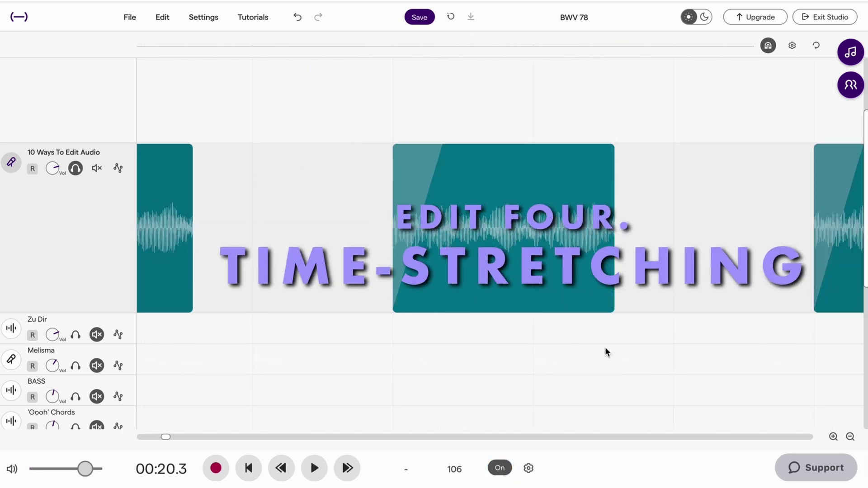
Turn off grid snapping and drag the Stretch region handle to lengthen the BAROQUE_ONE NOTE clip
mouse_move(563, 205)
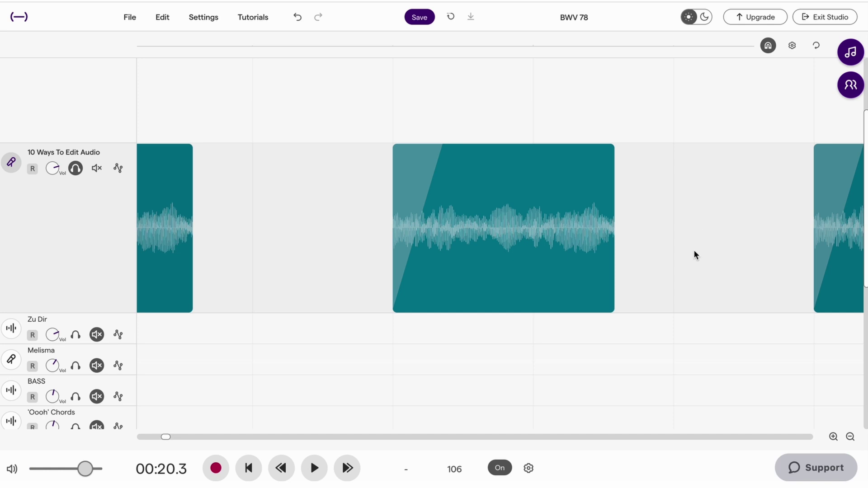
mouse_move(601, 291)
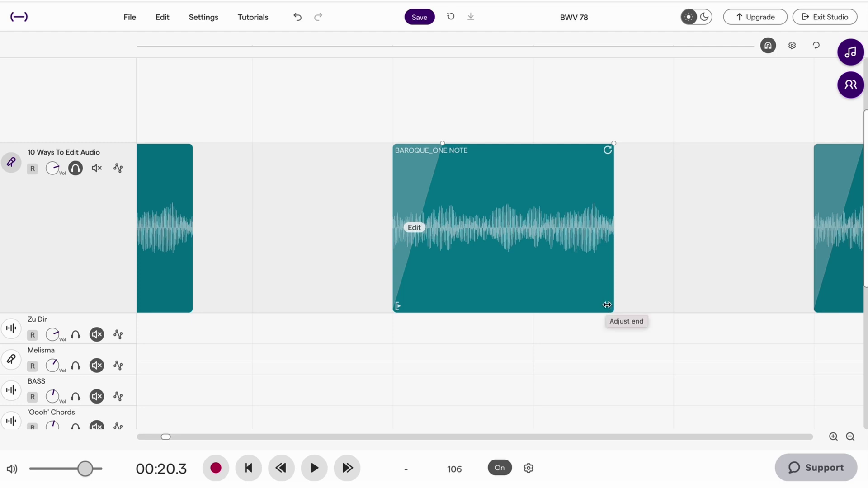
left_click_drag(606, 305, 659, 311)
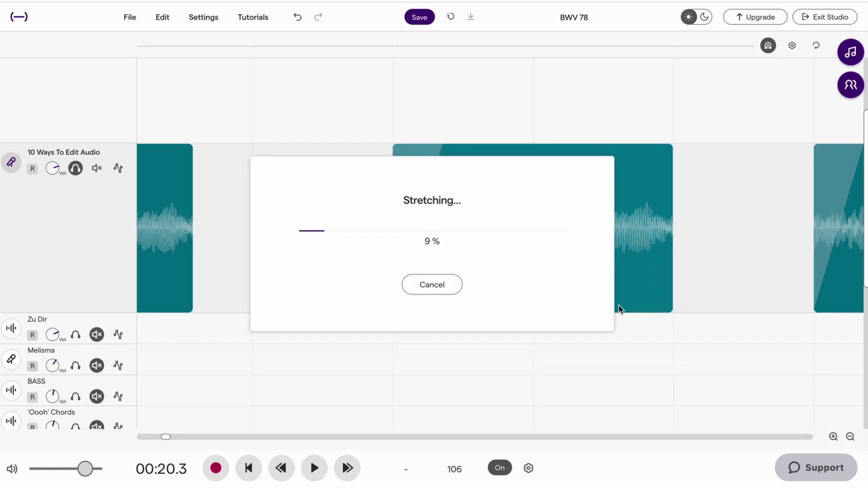
left_click(438, 283)
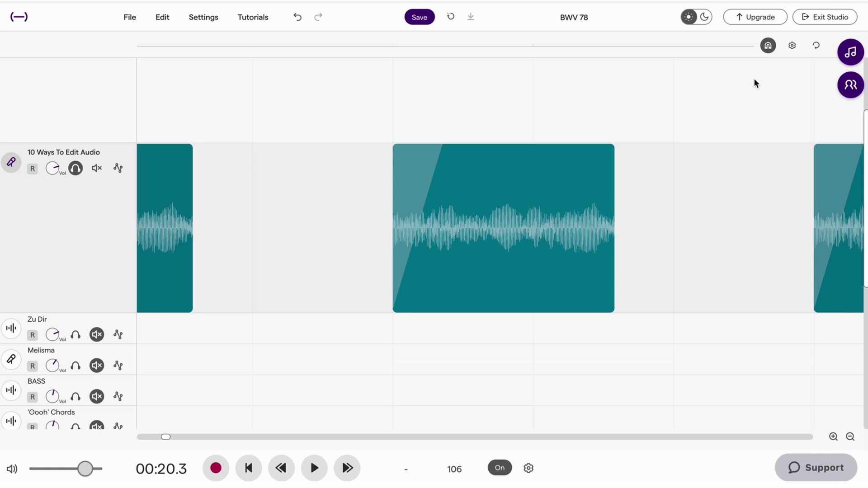
left_click(768, 46)
left_click_drag(614, 307, 700, 307)
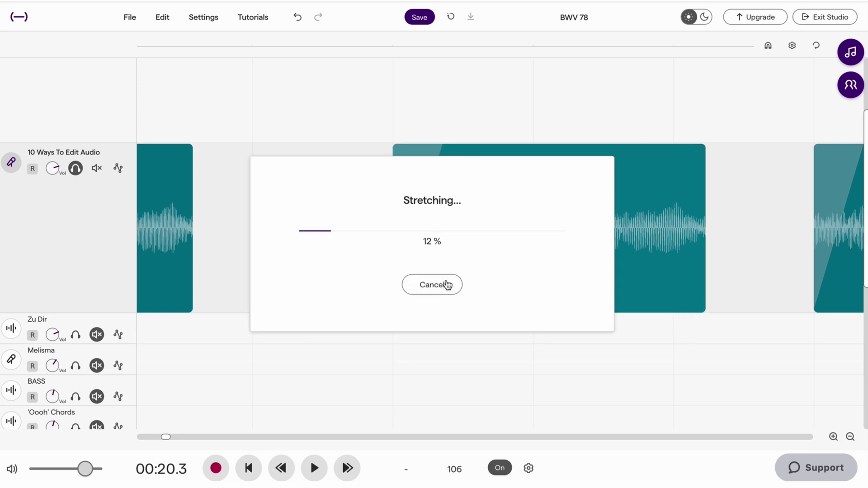
left_click(447, 284)
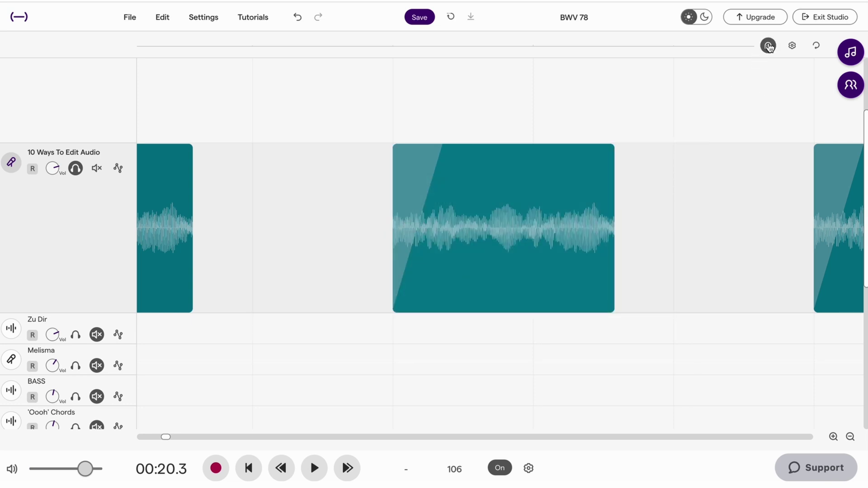
mouse_move(614, 305)
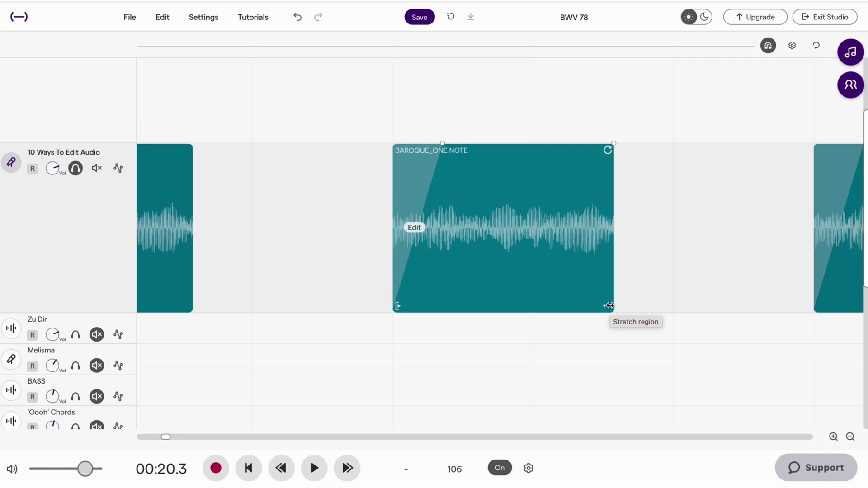
left_click_drag(610, 306, 720, 306)
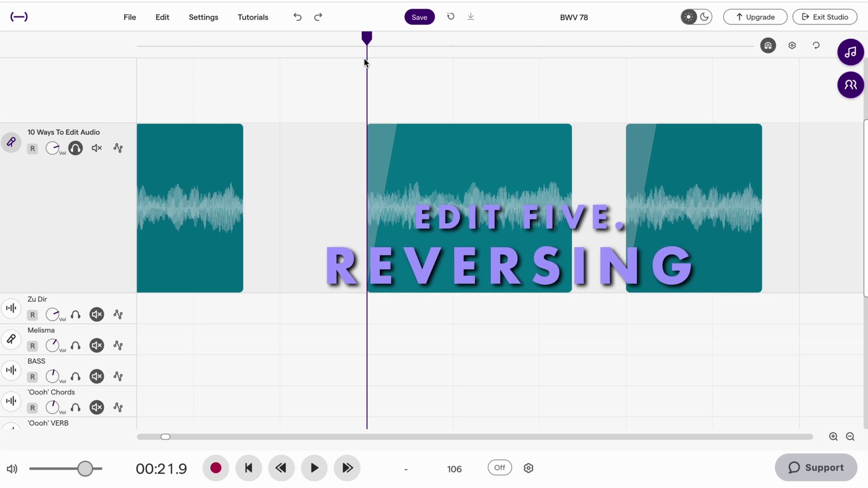
Apply Reverse to the BAROQUE_ONE NOTE clip from its context menu and play the reversed audio
mouse_move(508, 179)
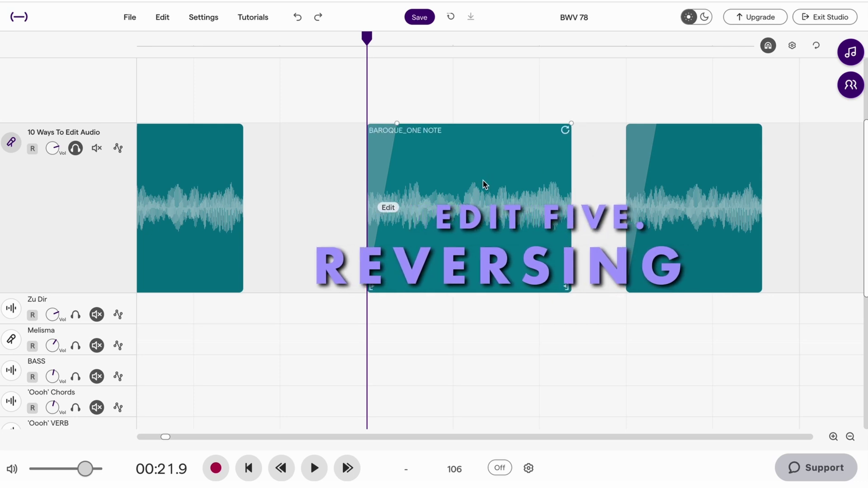
left_click(388, 208)
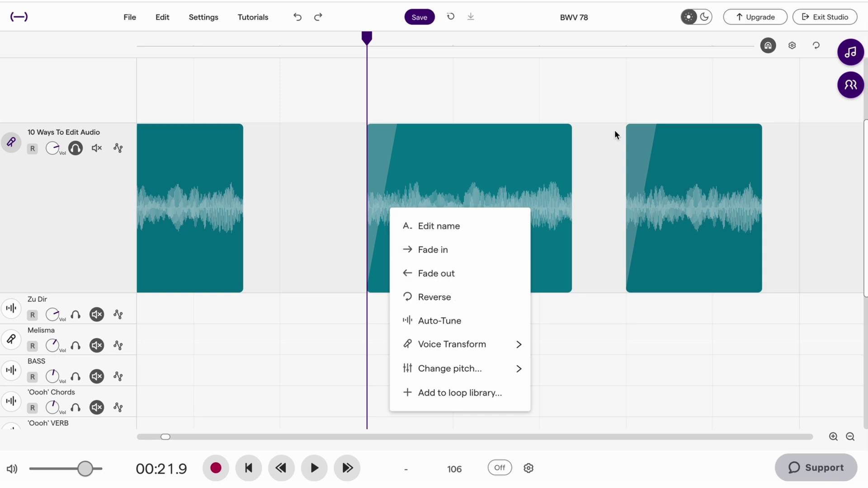
left_click(592, 141)
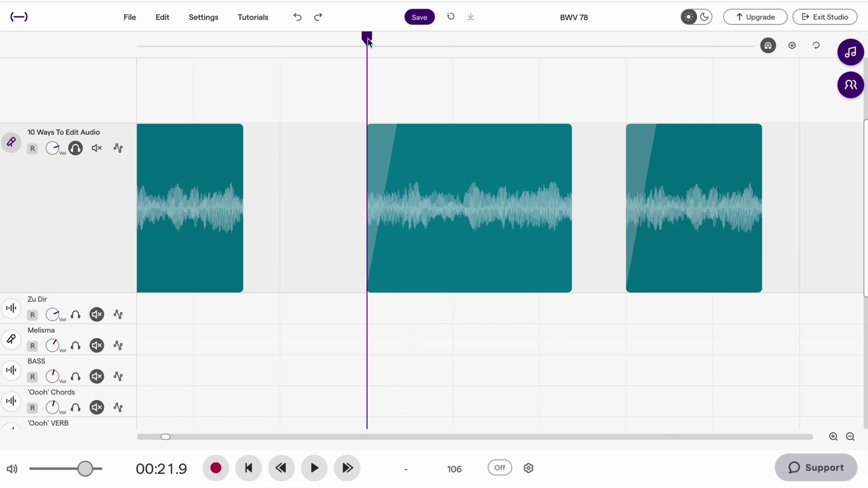
key("space")
key("space")
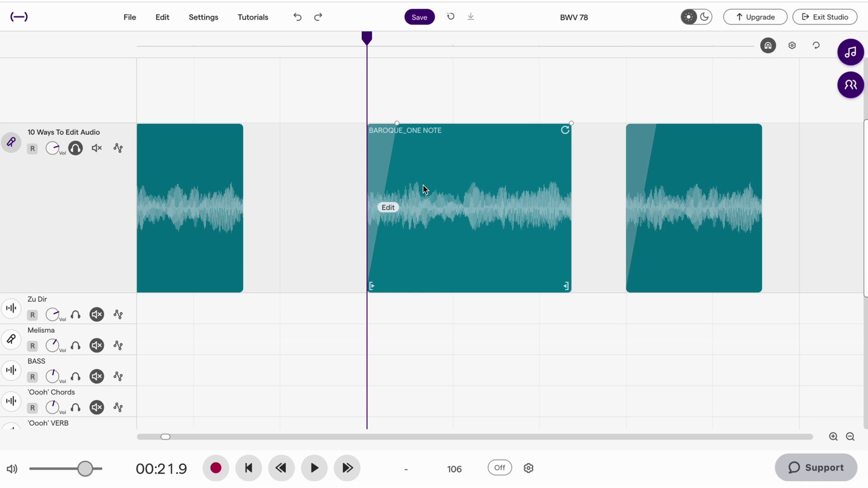
right_click(389, 206)
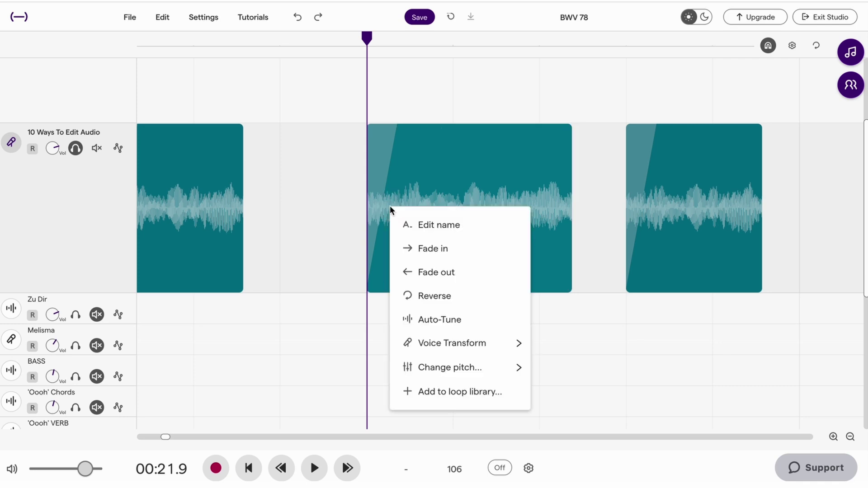
left_click(411, 296)
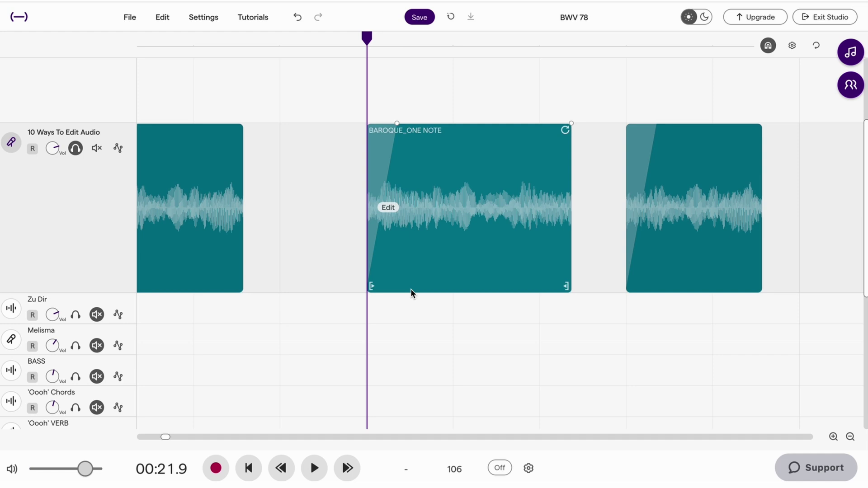
key("space")
key("space")
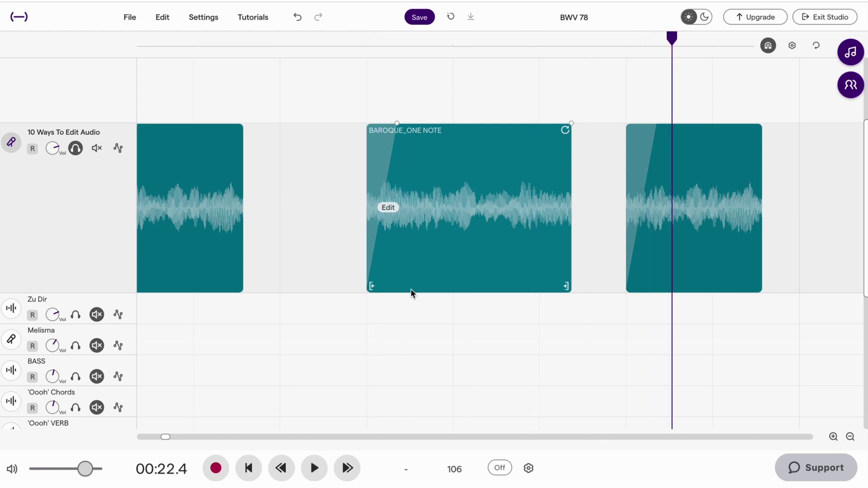
left_click(367, 40)
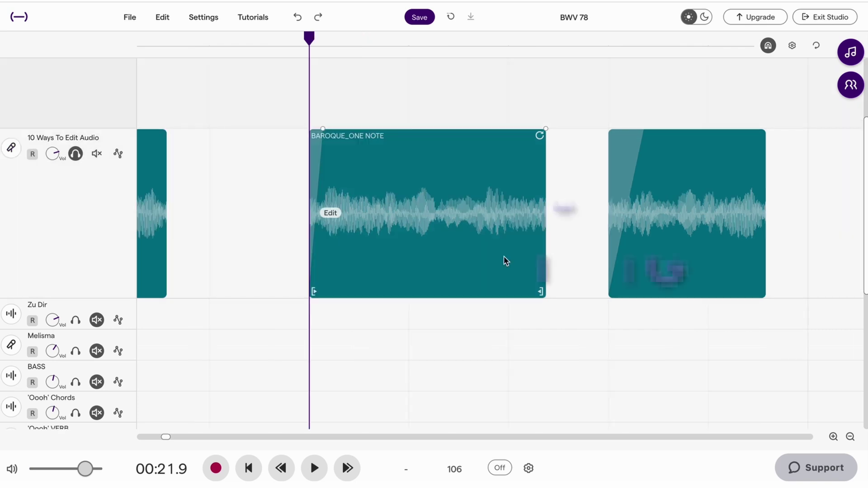
Remove the middle clip's fade-in and switch the timeline to a finer grid size
left_click_drag(322, 129, 298, 129)
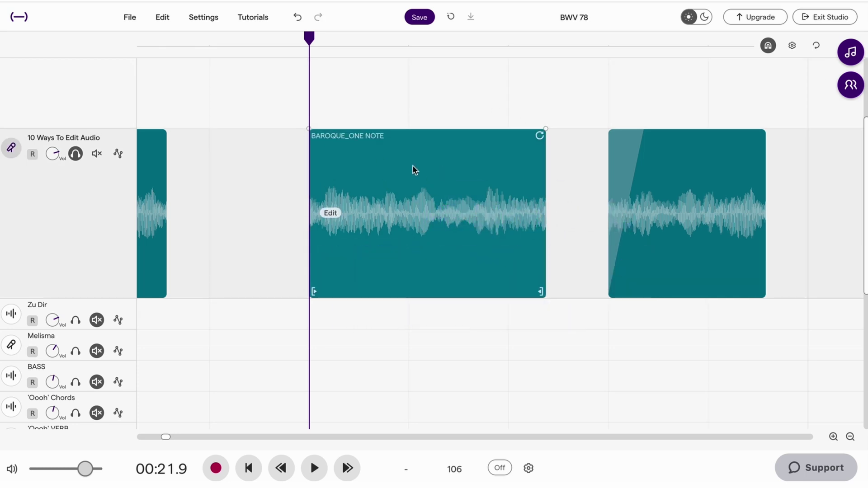
mouse_move(420, 172)
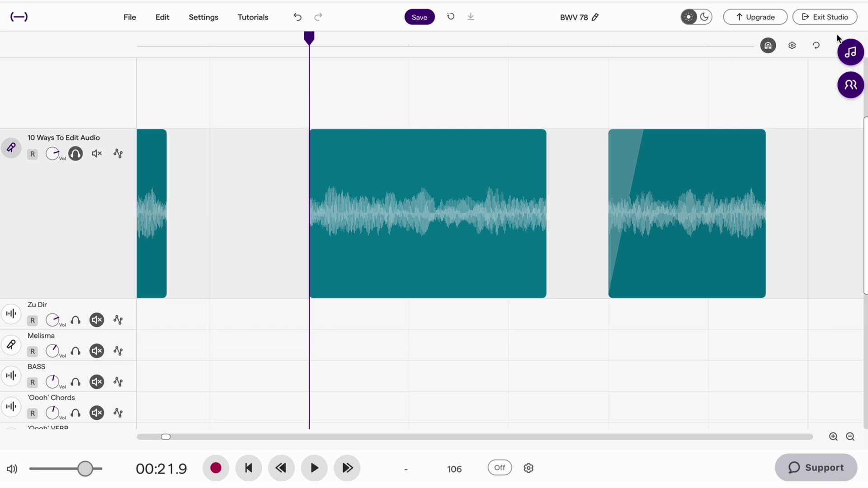
left_click(791, 47)
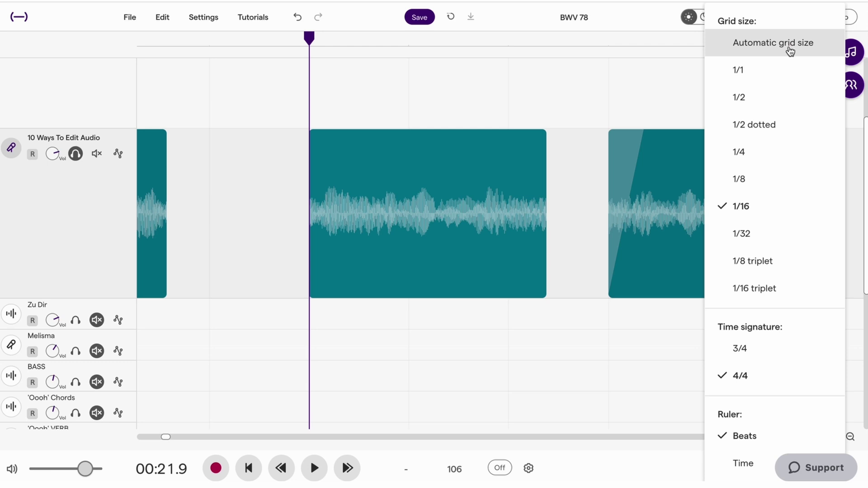
left_click(759, 243)
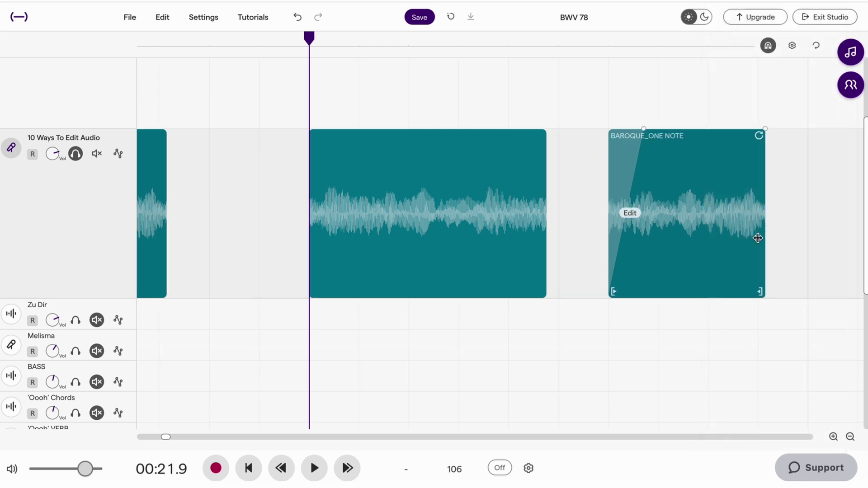
left_click(360, 87)
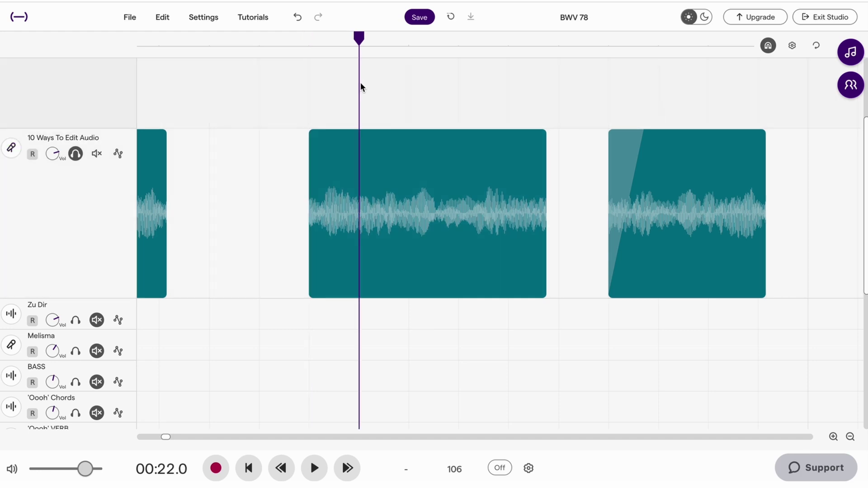
Split the BAROQUE_ONE NOTE clip at four successive playhead positions with Ctrl+E
left_click(420, 167)
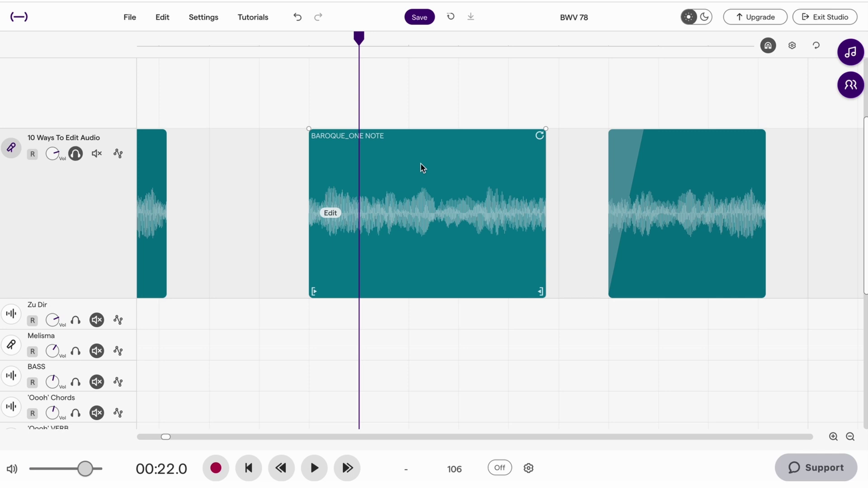
key("ctrl+e")
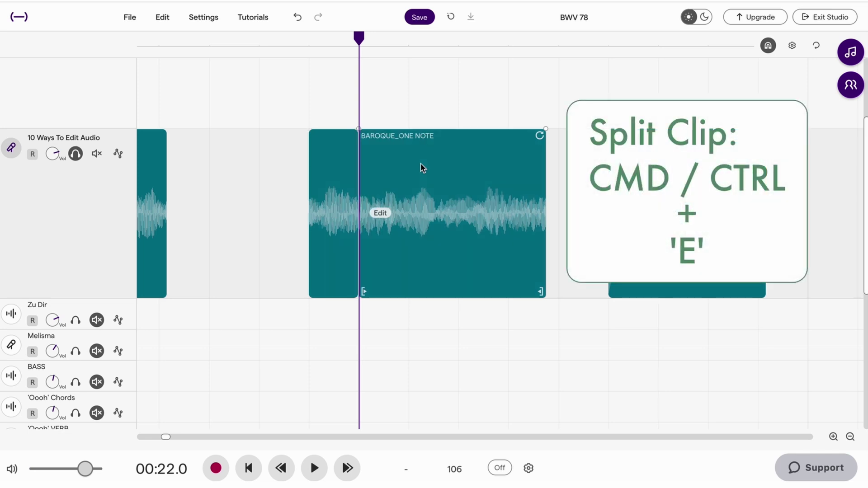
left_click(409, 45)
key("ctrl+e")
left_click(467, 143)
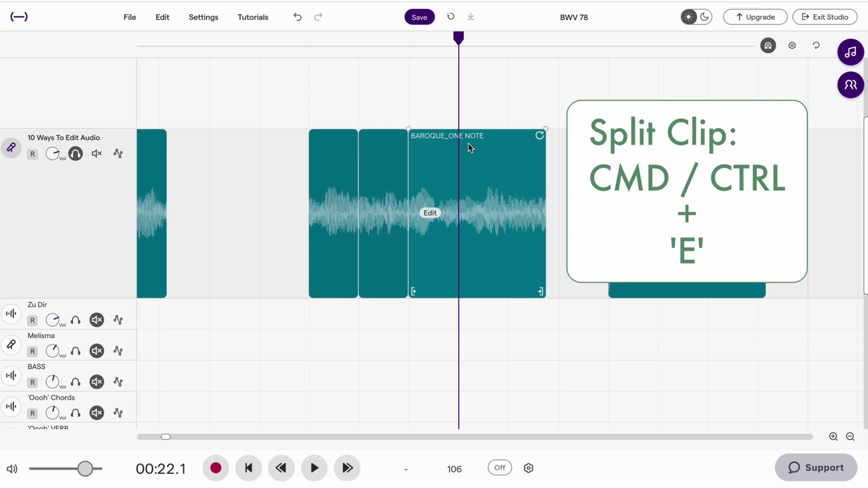
key("ctrl+e")
left_click(520, 207)
key("ctrl+e")
left_click(571, 122)
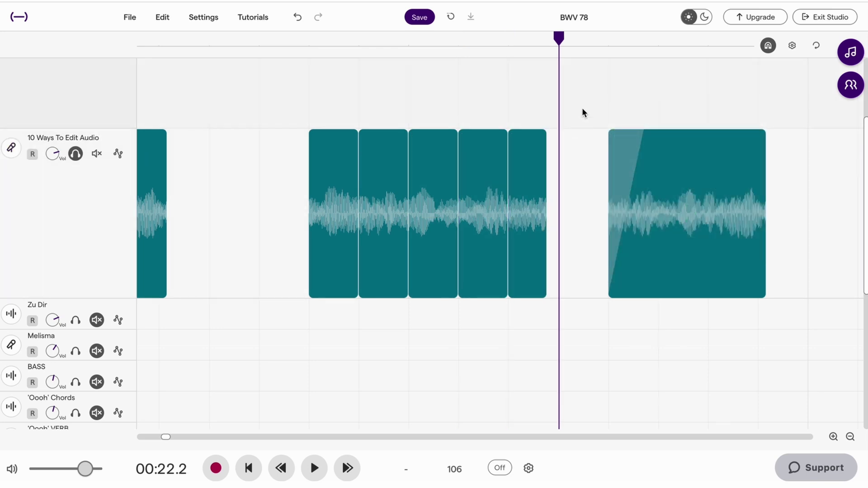
Select all the split pieces and shorten them together, leaving gaps between notes
left_click_drag(581, 109, 308, 236)
mouse_move(344, 292)
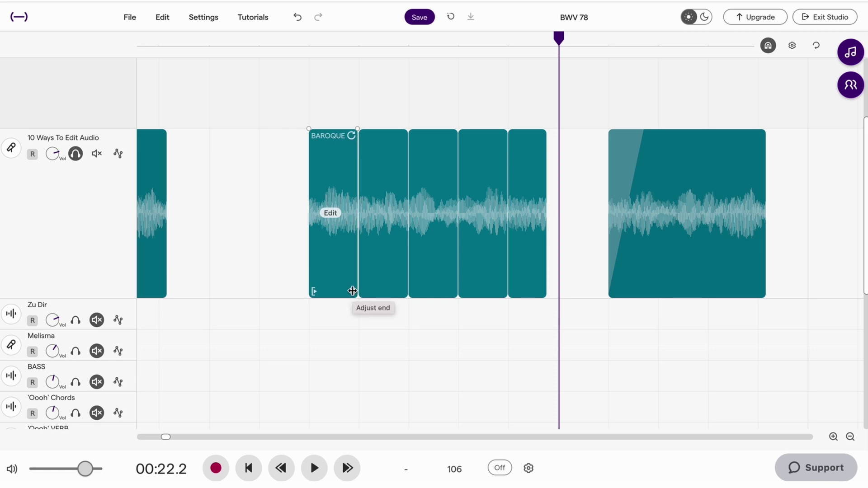
left_click_drag(352, 290, 332, 295)
left_click(443, 264)
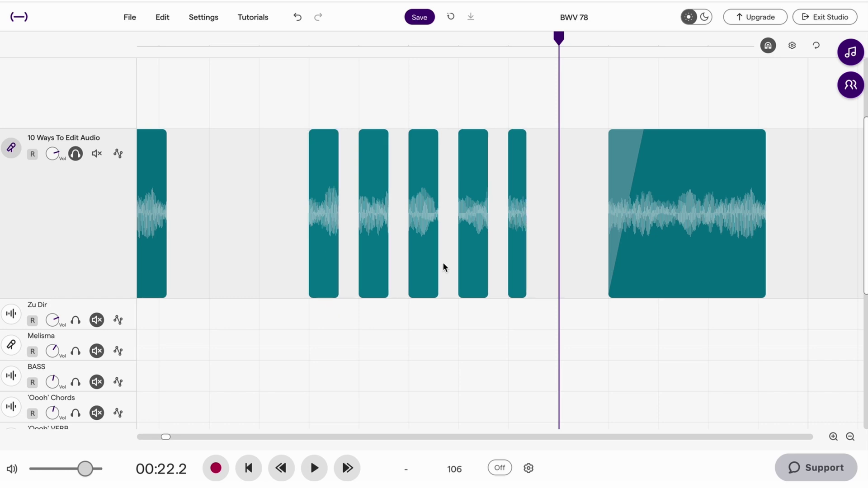
Play the chopped clips from about 00:21.9, then again from 00:20.3
left_click(304, 39)
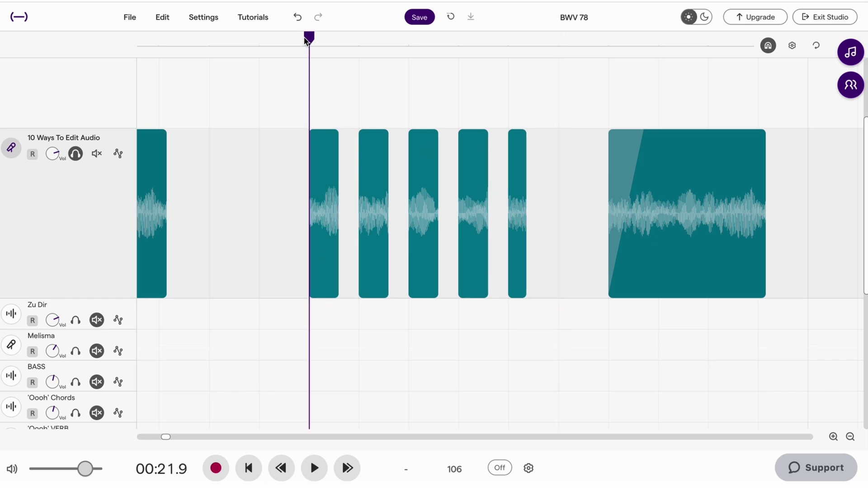
key("space")
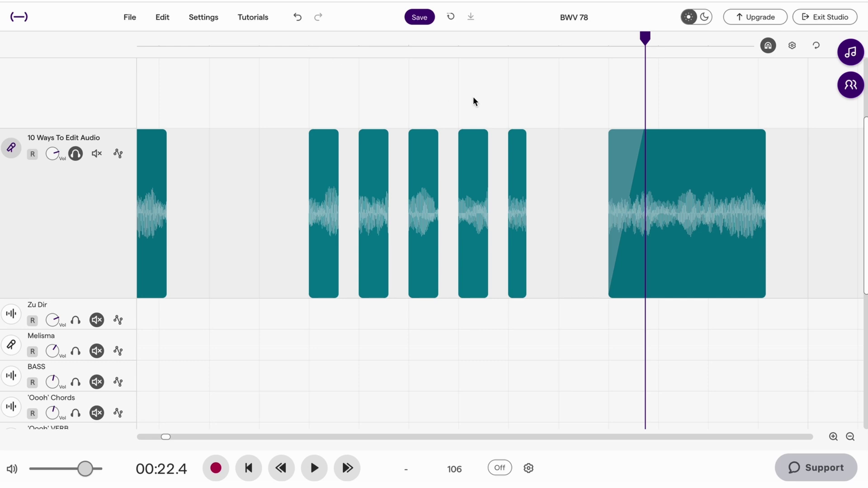
scroll(534, 86, "down", 5)
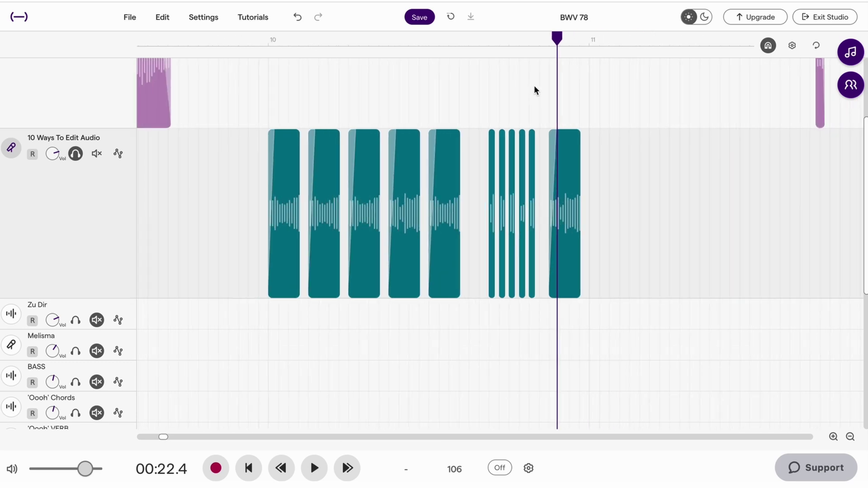
left_click(267, 43)
key("space")
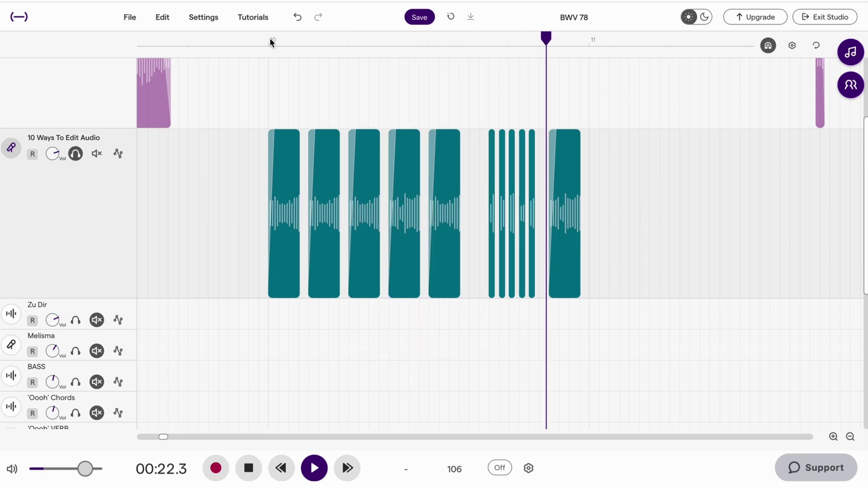
Stop playback and apply Change pitch... +2 to the second one-note clip via its Edit menu
key("space")
scroll(240, 334, "up", 2)
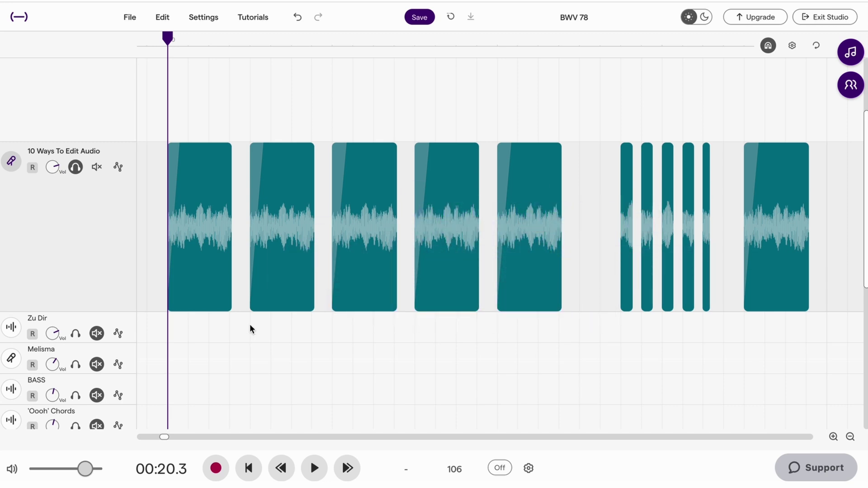
mouse_move(190, 297)
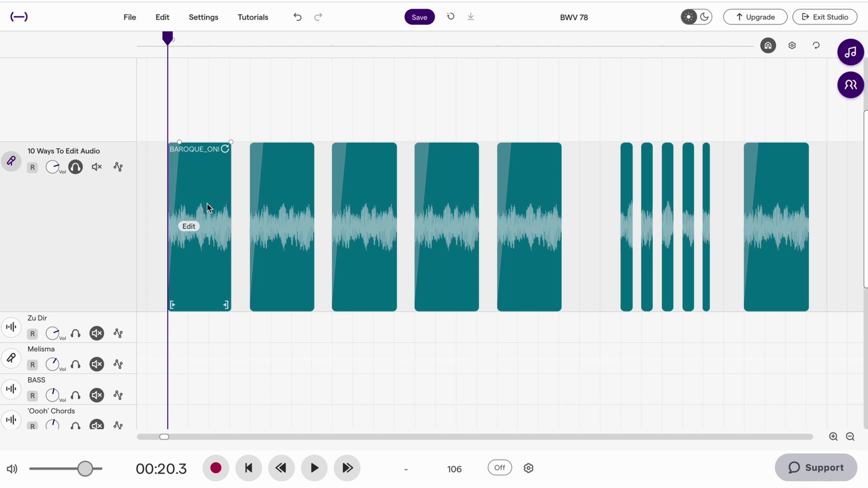
mouse_move(275, 228)
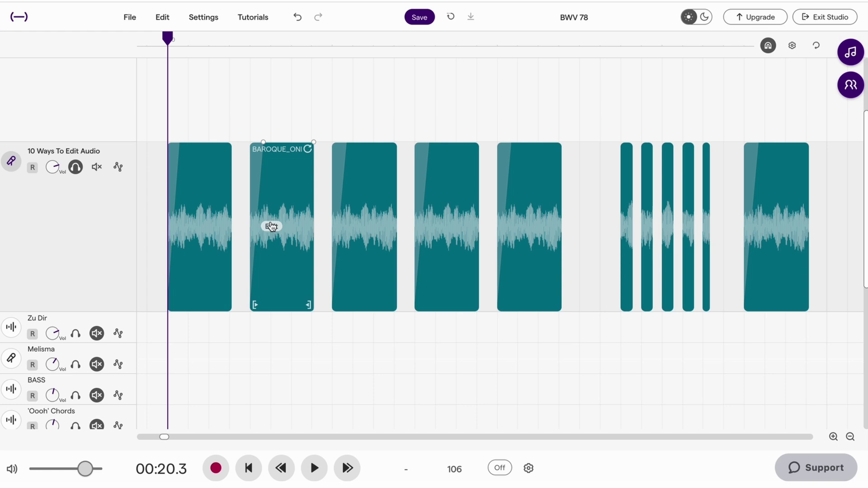
mouse_move(226, 186)
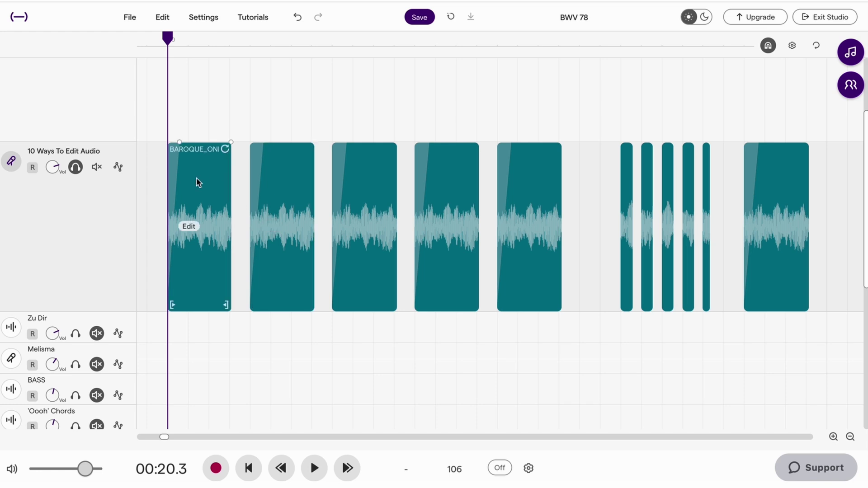
mouse_move(354, 188)
mouse_move(203, 223)
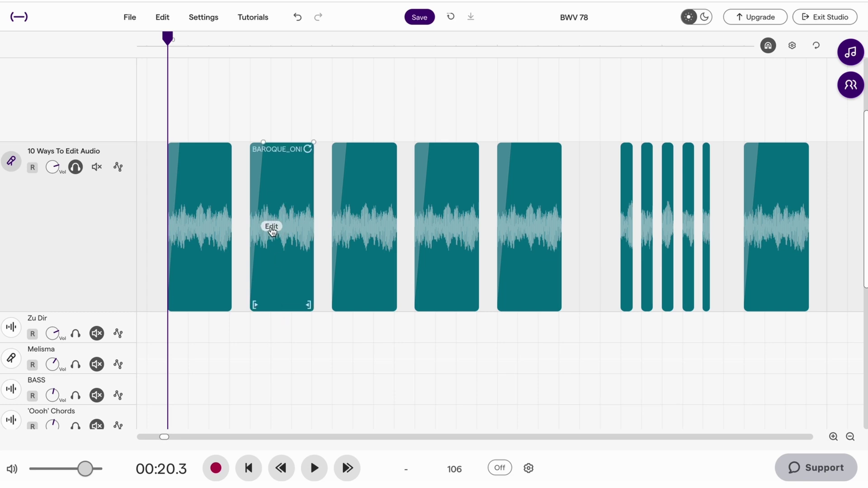
left_click(271, 227)
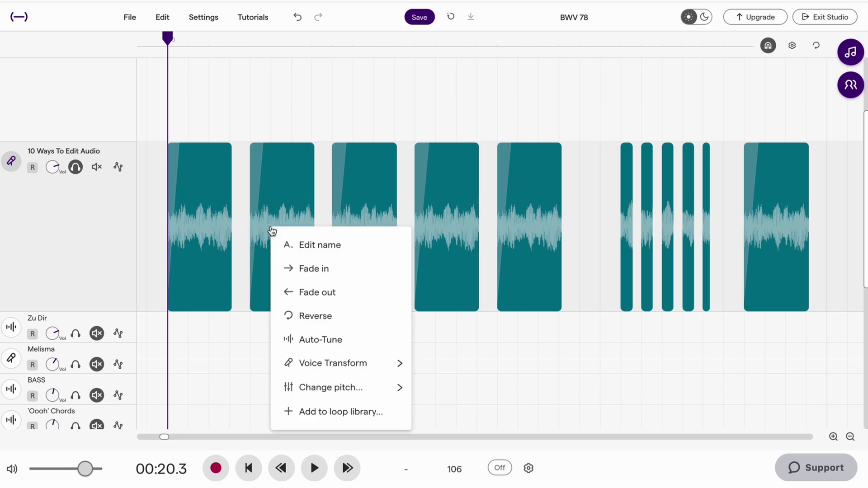
mouse_move(319, 387)
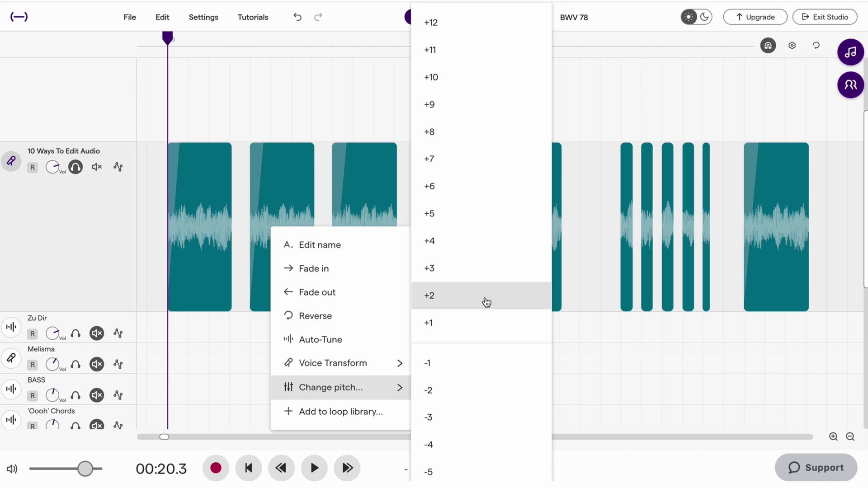
left_click(462, 300)
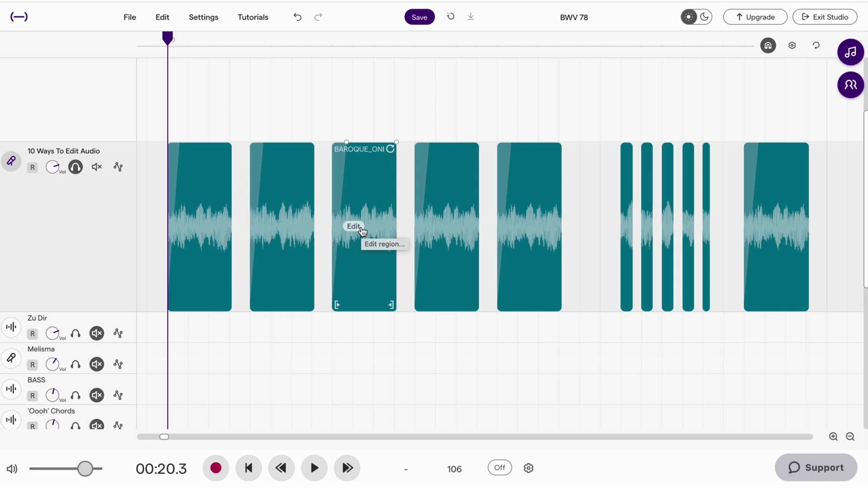
Apply Change pitch... +4 to the third one-note clip, then play back from bar 10
right_click(354, 231)
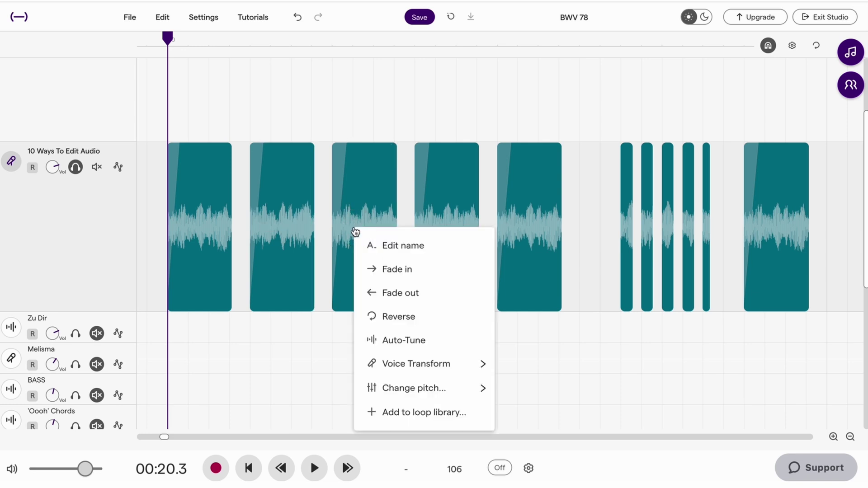
mouse_move(471, 389)
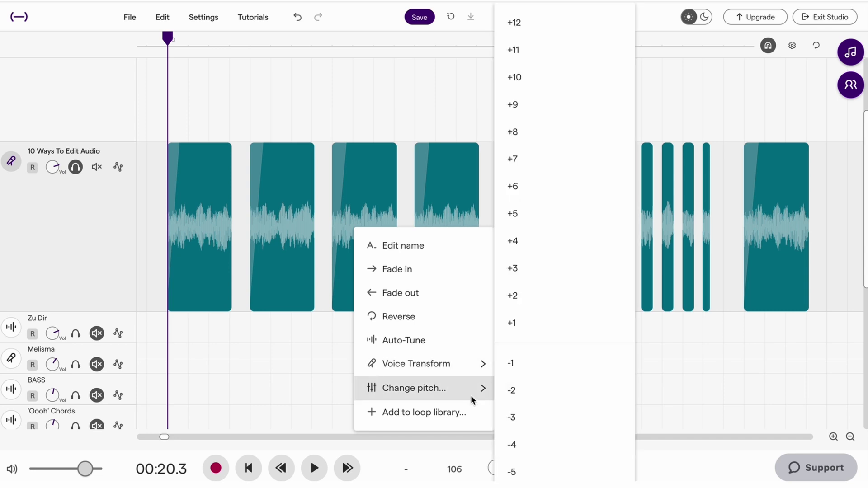
left_click(548, 244)
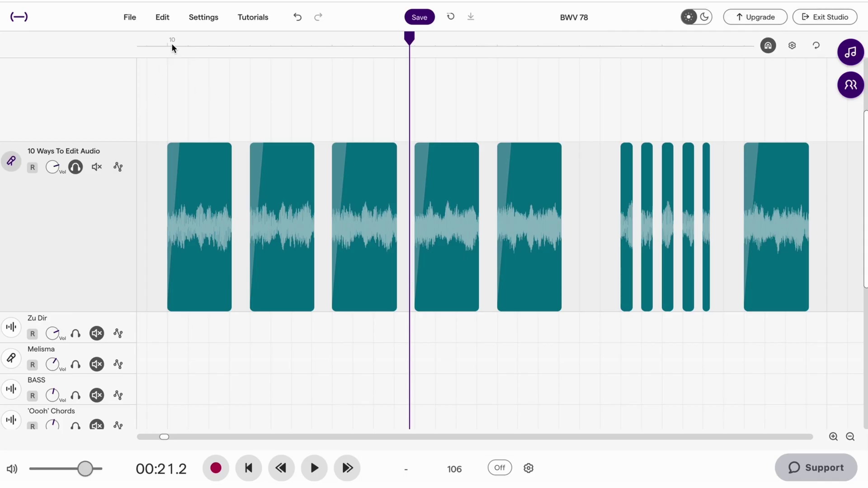
left_click(169, 41)
key("space")
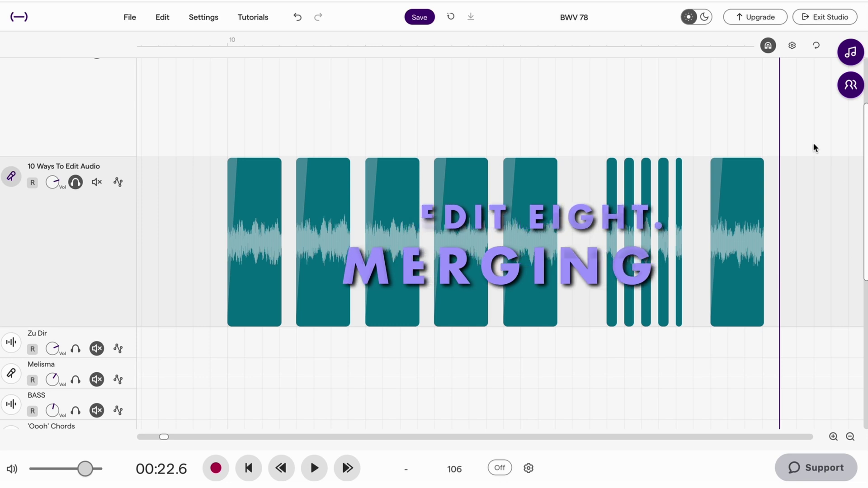
Select all the clips on the track, then put the playhead back at 00:20.2
left_click_drag(806, 144, 225, 255)
right_click(254, 204)
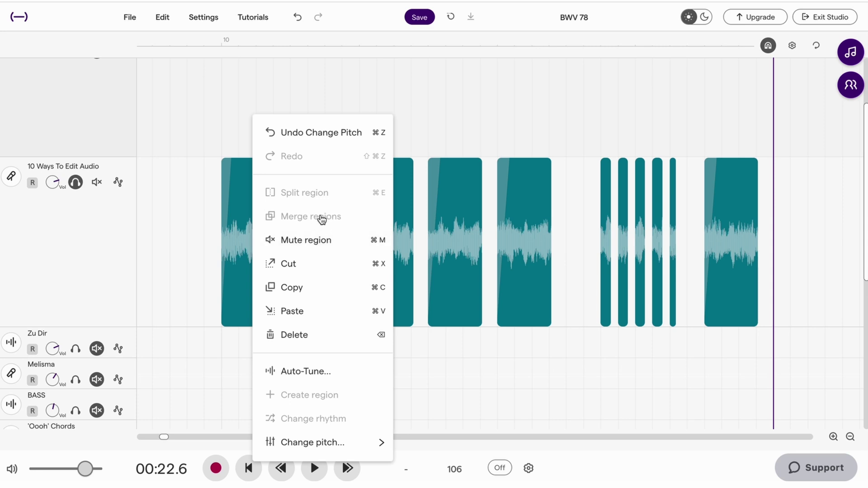
left_click(198, 184)
left_click(198, 184)
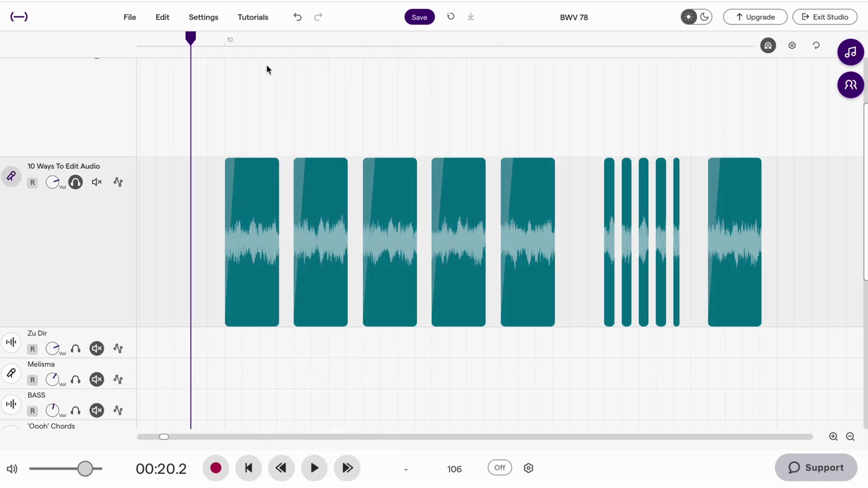
Merge the 10 Ways To Edit Audio track through Settings > Merge tracks
left_click(202, 17)
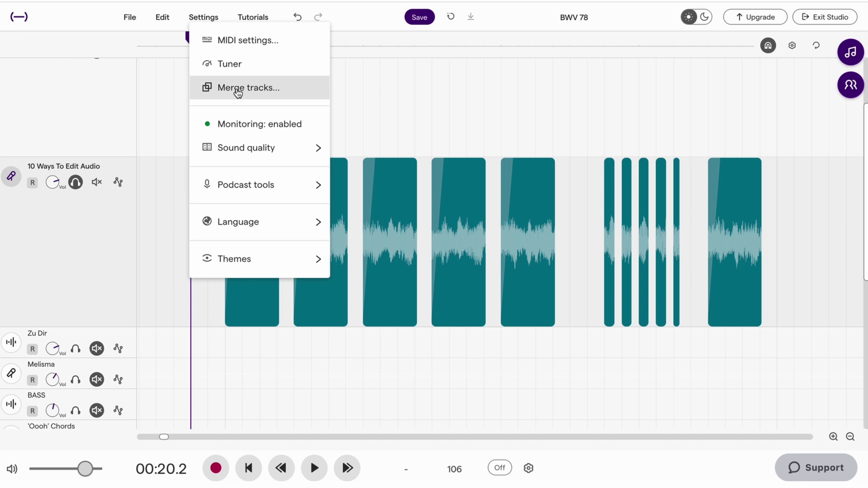
left_click(237, 91)
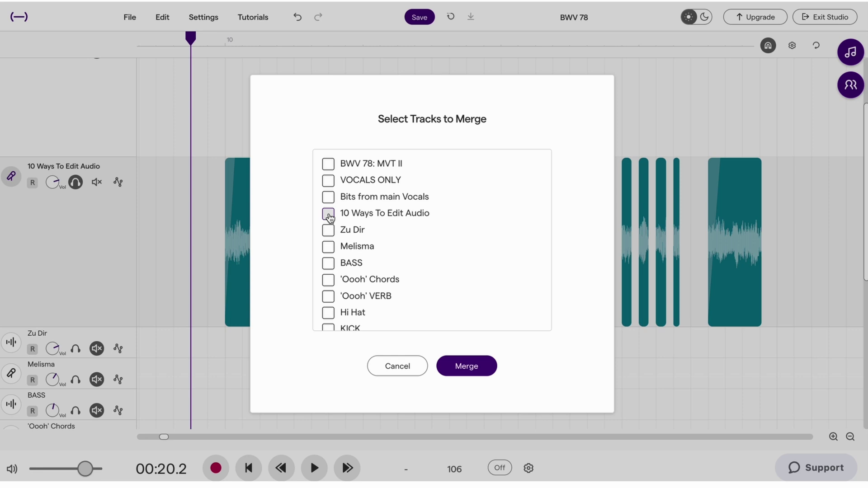
left_click(329, 216)
left_click(472, 369)
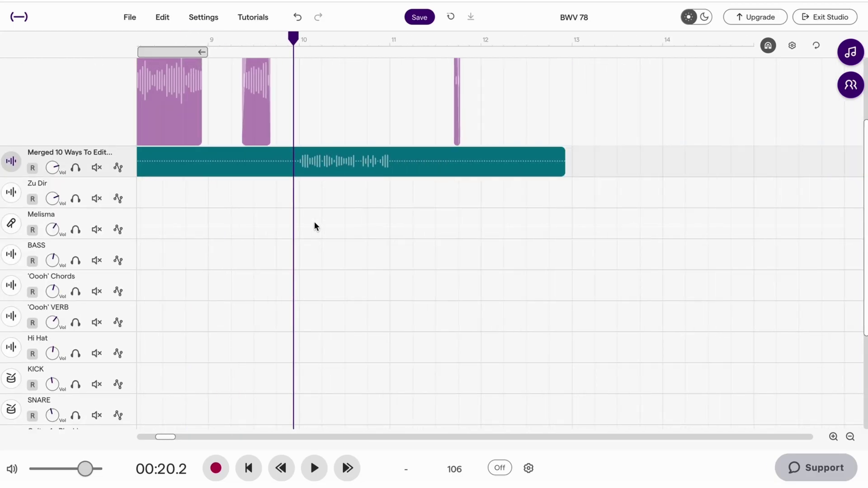
Trim the merged clip to end near bar 11 and make its track taller
left_click_drag(561, 168, 388, 169)
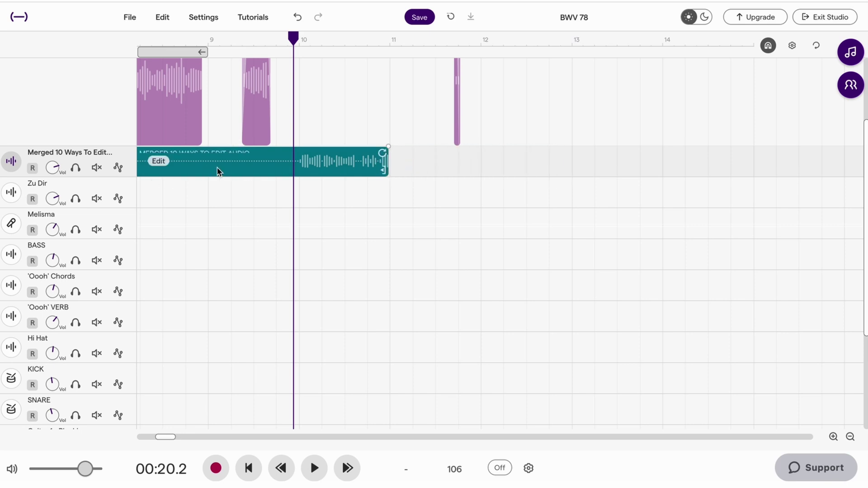
left_click_drag(295, 42, 302, 40)
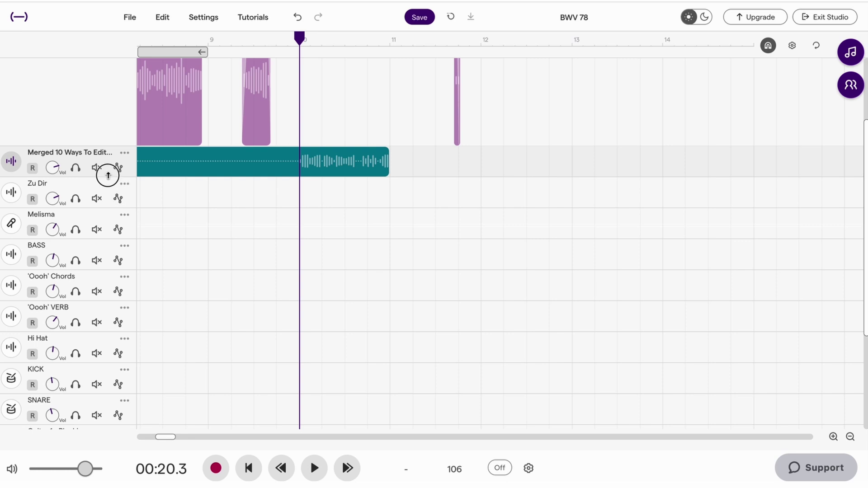
left_click_drag(107, 175, 108, 294)
scroll(318, 196, "up", 3)
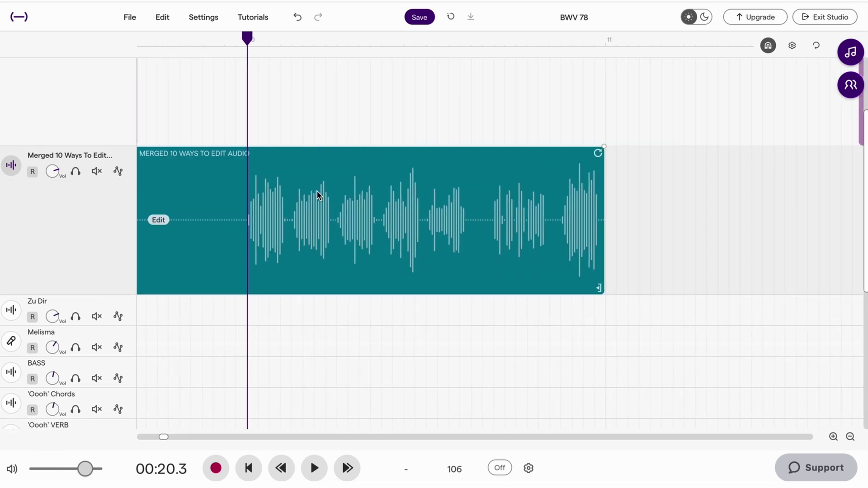
scroll(318, 195, "up", 1)
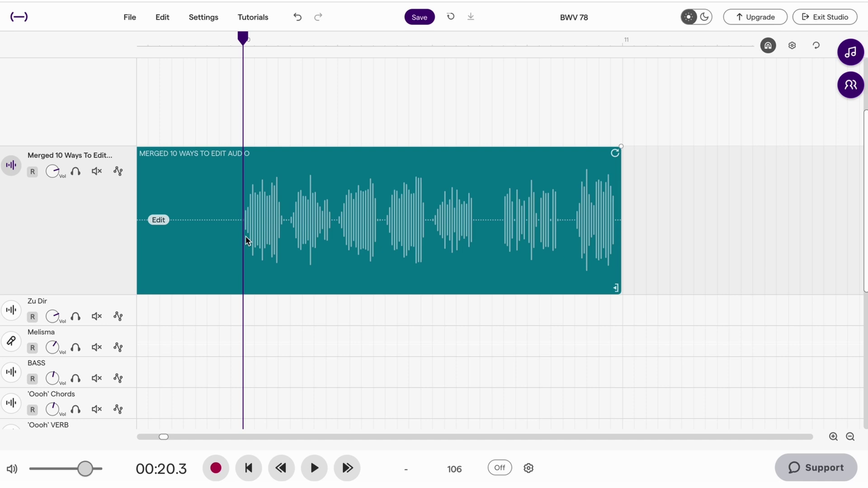
scroll(349, 232, "up", 3)
scroll(348, 232, "down", 1)
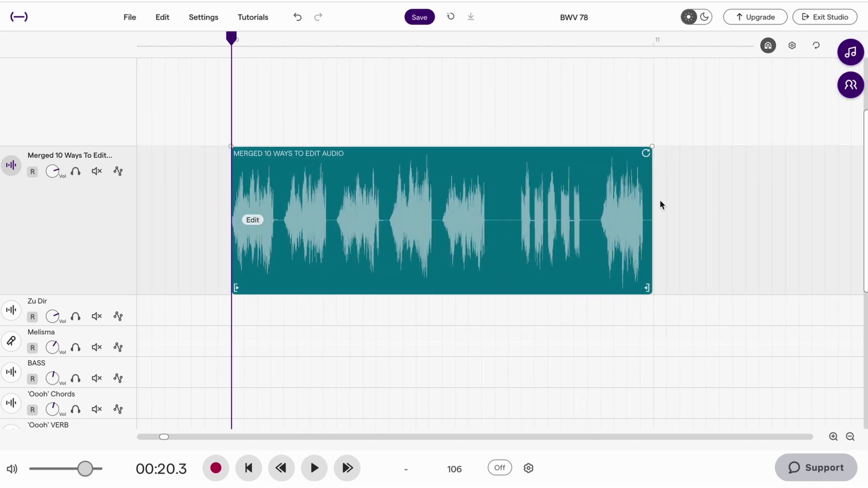
scroll(645, 153, "down", 3)
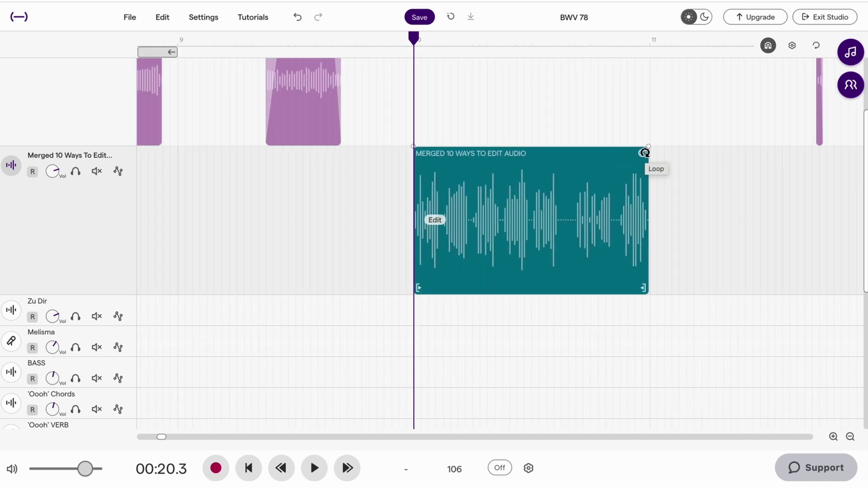
Loop the merged clip out toward bar 12 and play it back
left_click_drag(644, 153, 743, 159)
scroll(742, 158, "right", 5)
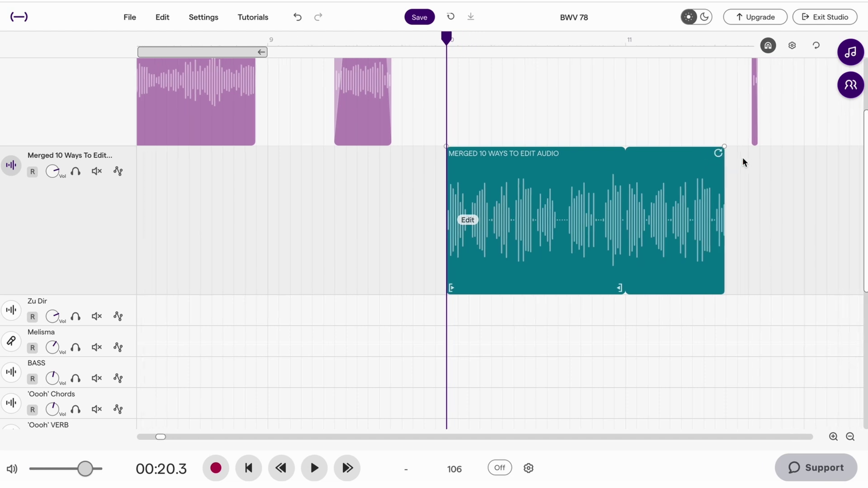
left_click_drag(645, 152, 714, 155)
key("space")
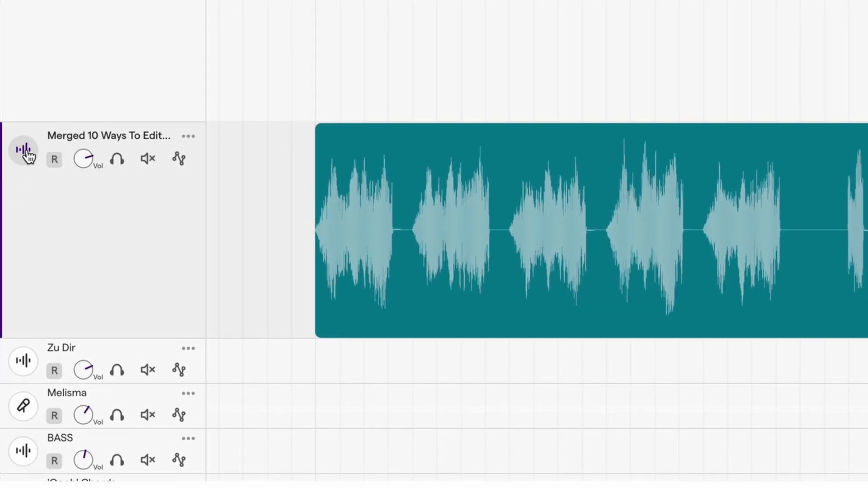
Turn the merged track's reverb up high and listen to the result
left_click(25, 152)
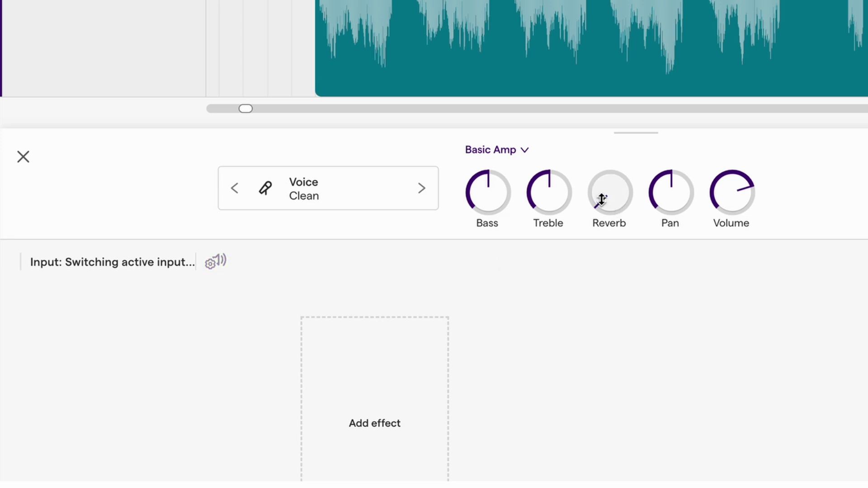
left_click_drag(601, 200, 628, 0)
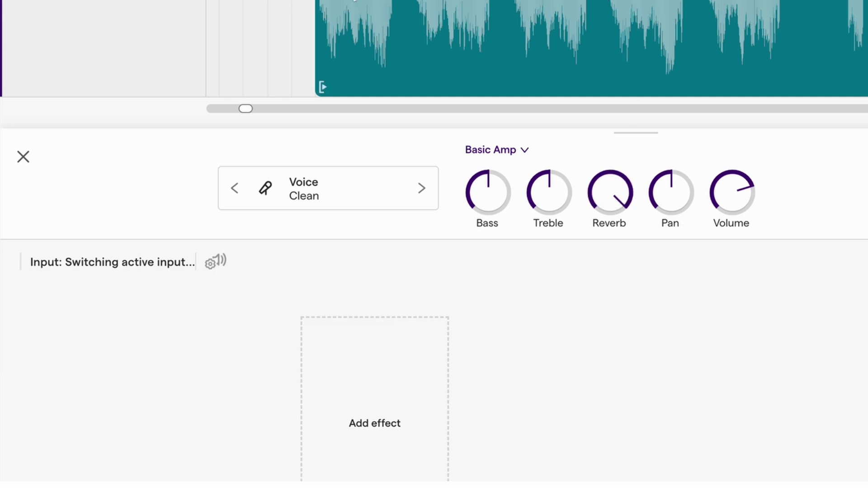
key("space")
key("space")
key("ctrl+z")
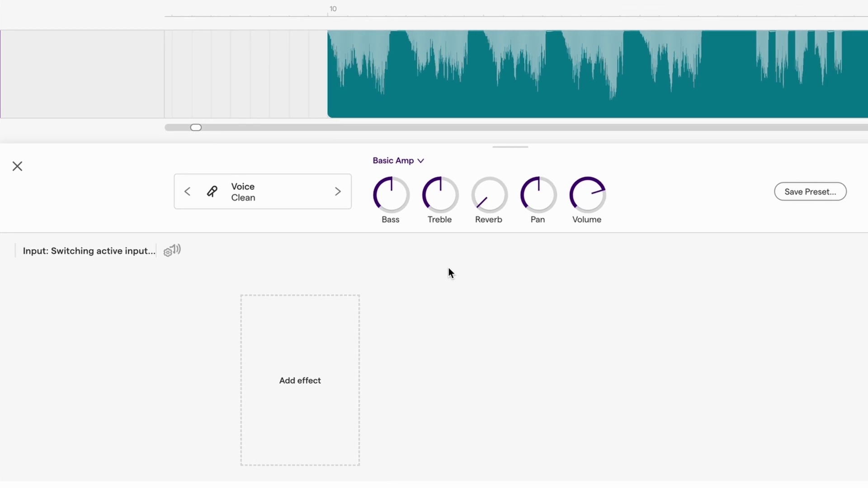
Add Stereo Chorus and Classic Dist effects, replay the clip, and close the effects panel
left_click(325, 336)
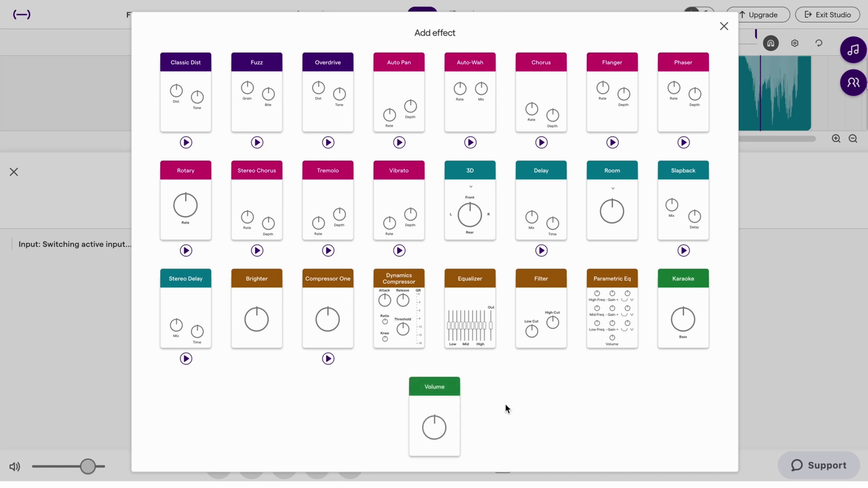
left_click(269, 191)
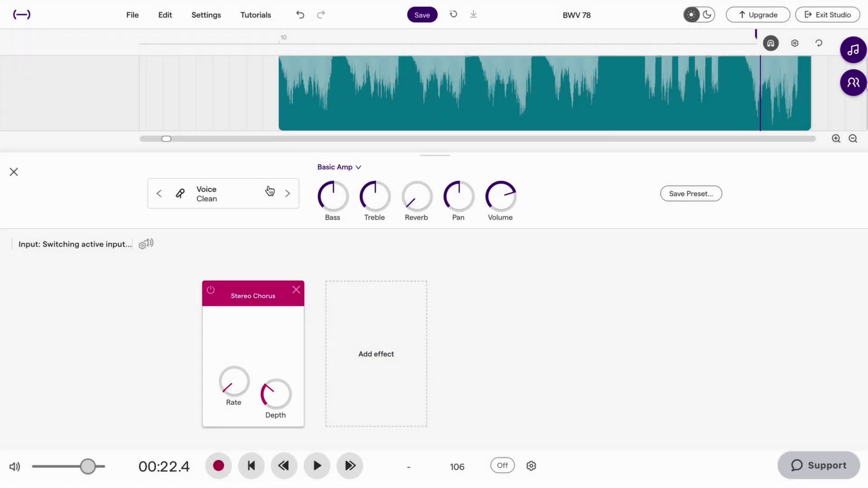
left_click(379, 307)
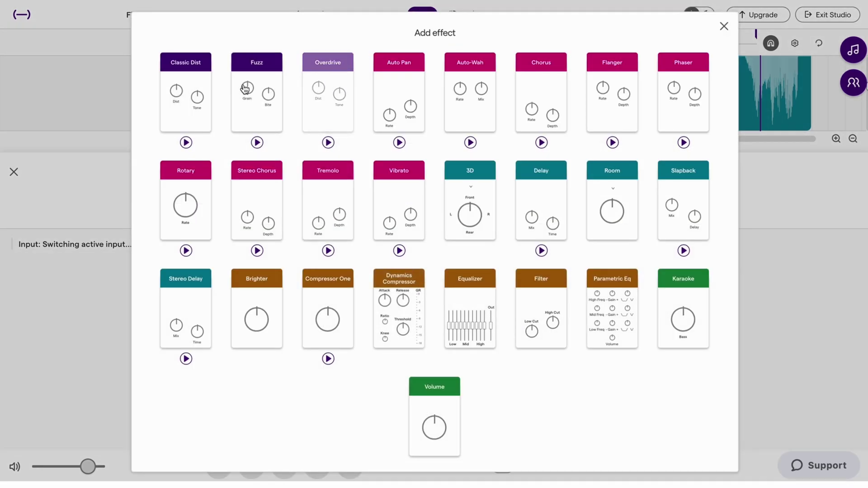
left_click(184, 88)
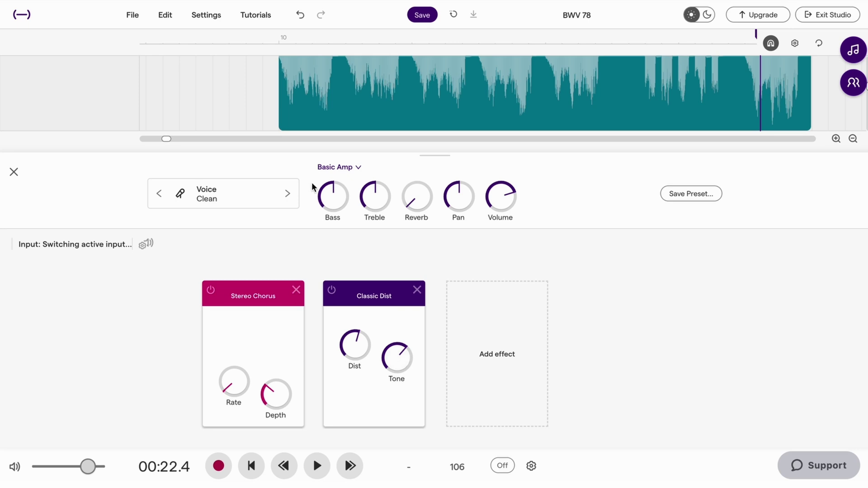
left_click(279, 40)
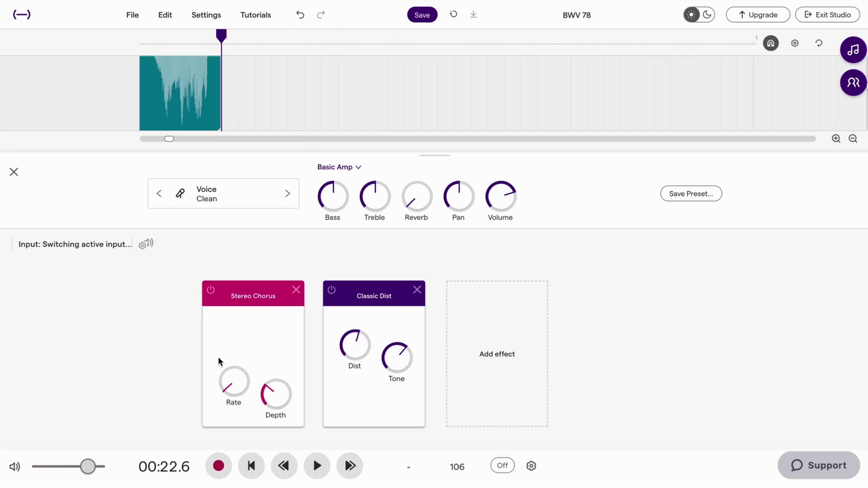
left_click(300, 15)
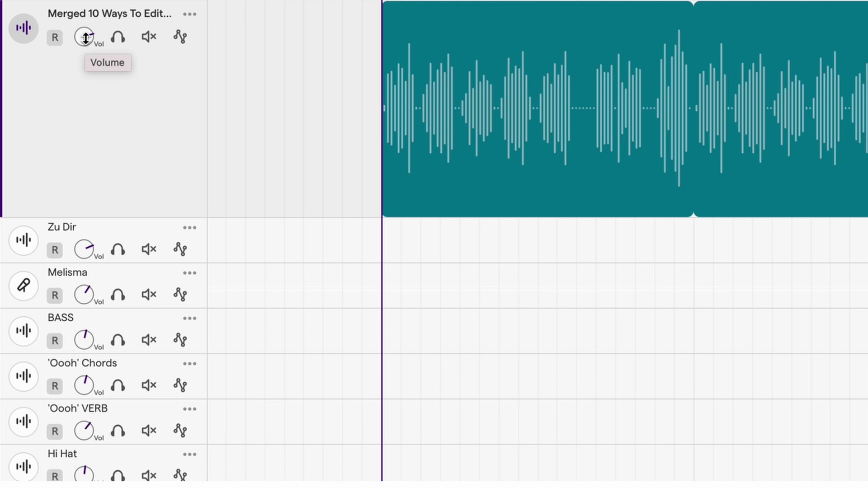
Solo then unsolo, mute then unmute the merged track, and reveal its automation area
left_click(118, 38)
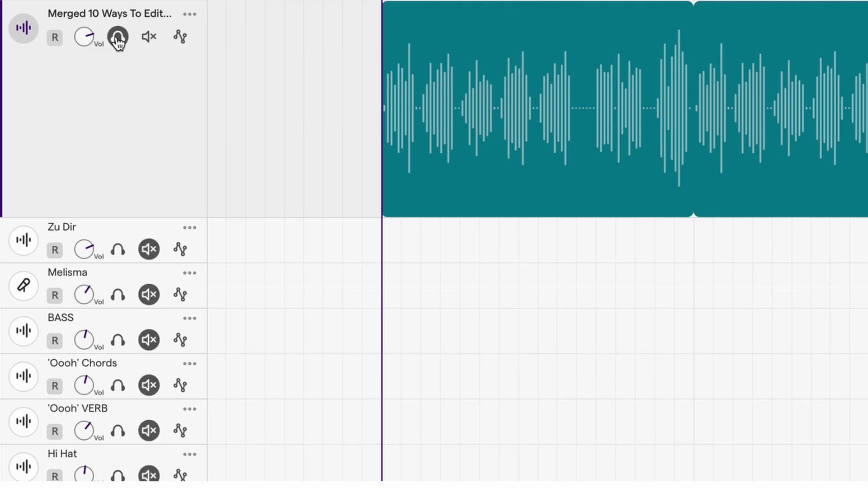
left_click(118, 38)
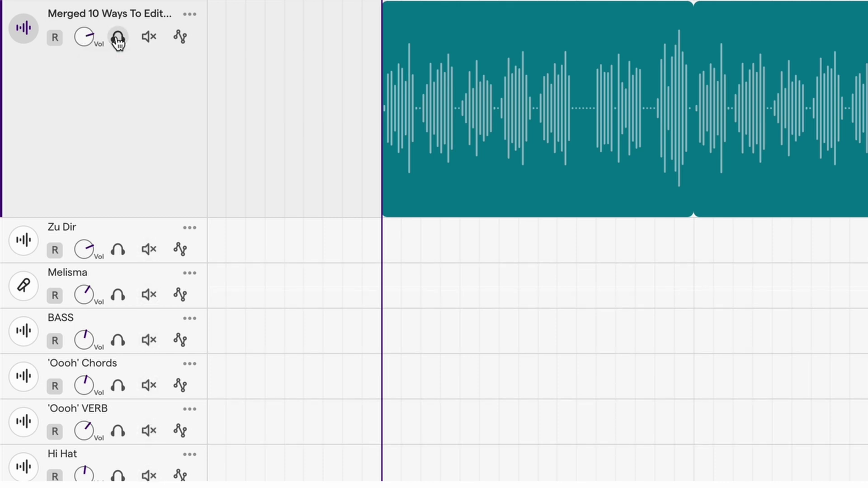
left_click(149, 38)
left_click(149, 38)
left_click(180, 39)
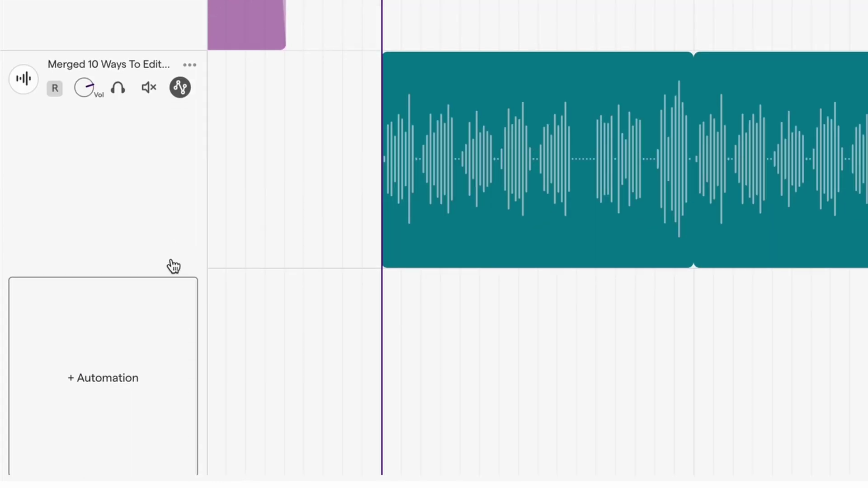
Add a Pan automation lane and ramp the pan up to the top, then down to the bottom
left_click(131, 317)
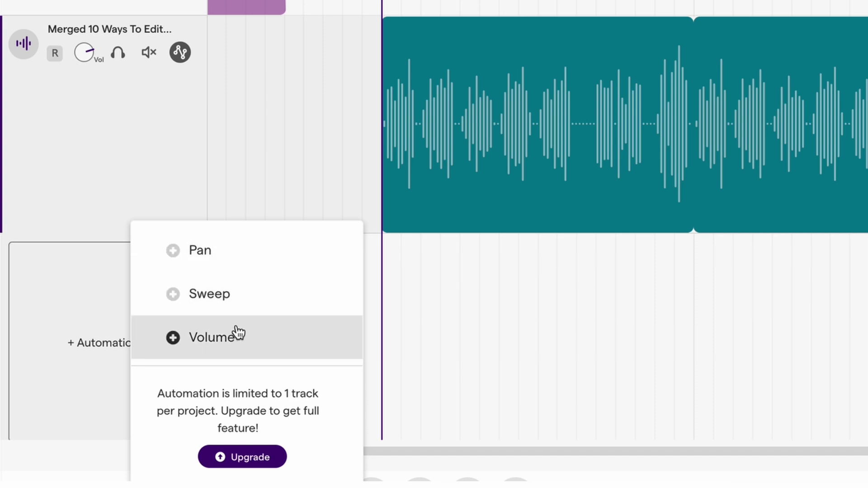
left_click(207, 250)
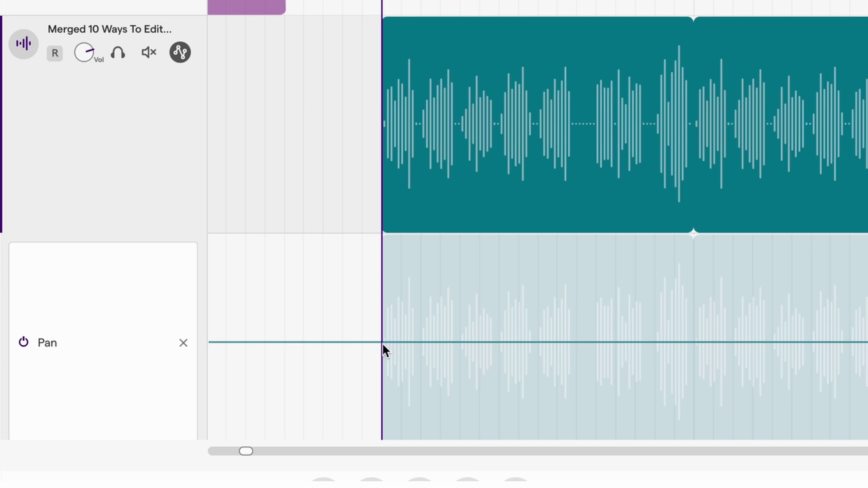
left_click_drag(381, 342, 382, 344)
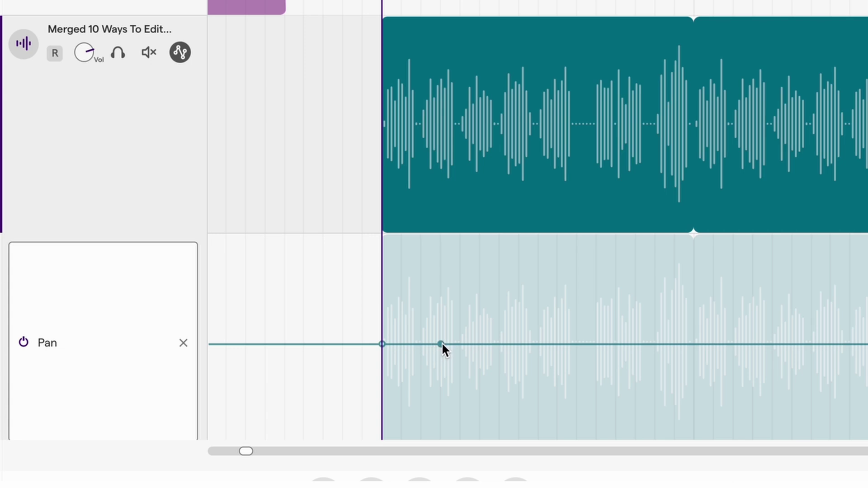
left_click_drag(441, 344, 499, 236)
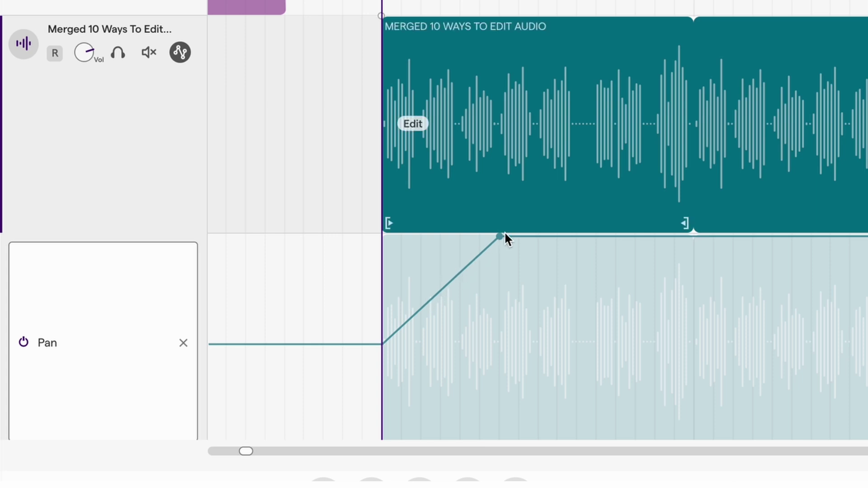
left_click(576, 238)
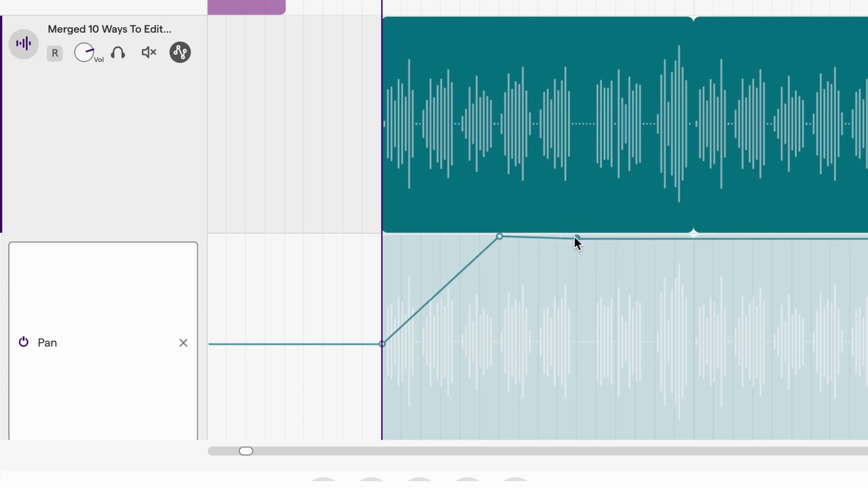
left_click_drag(575, 237, 684, 443)
Add more high and low pan points to finish the zigzag, then replay from bar 10
scroll(683, 443, "down", 2)
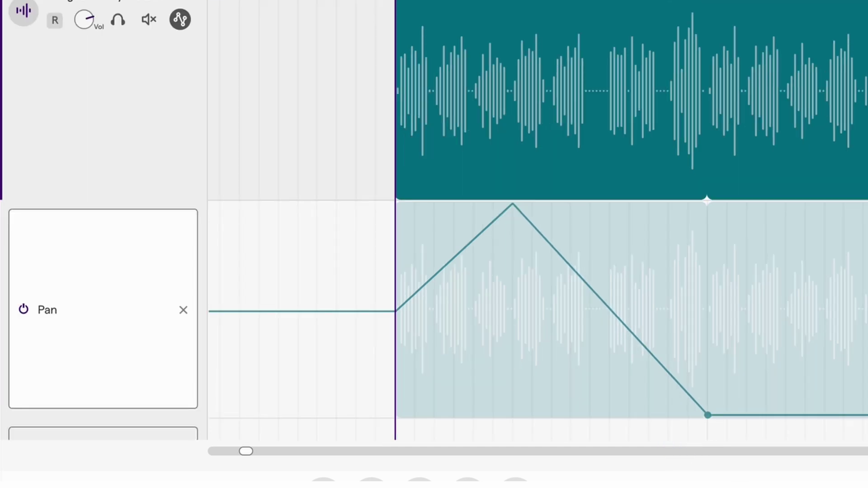
key("space")
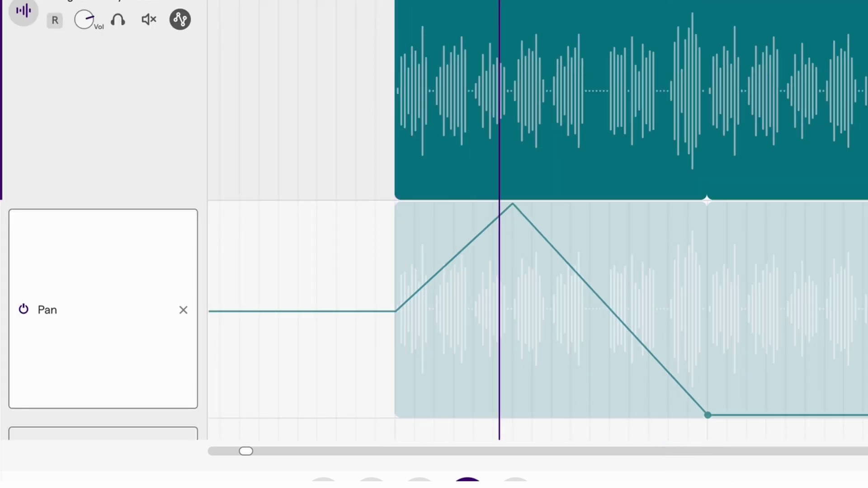
left_click_drag(765, 414, 774, 201)
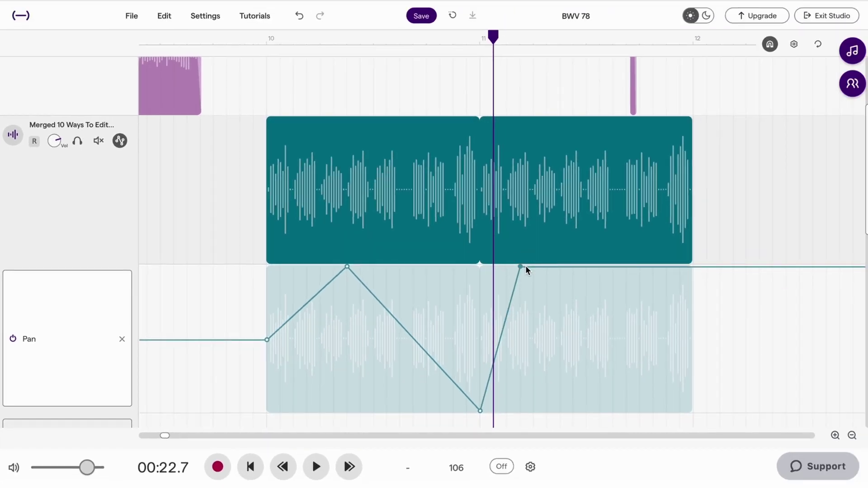
left_click_drag(531, 267, 667, 411)
left_click(268, 40)
key("space")
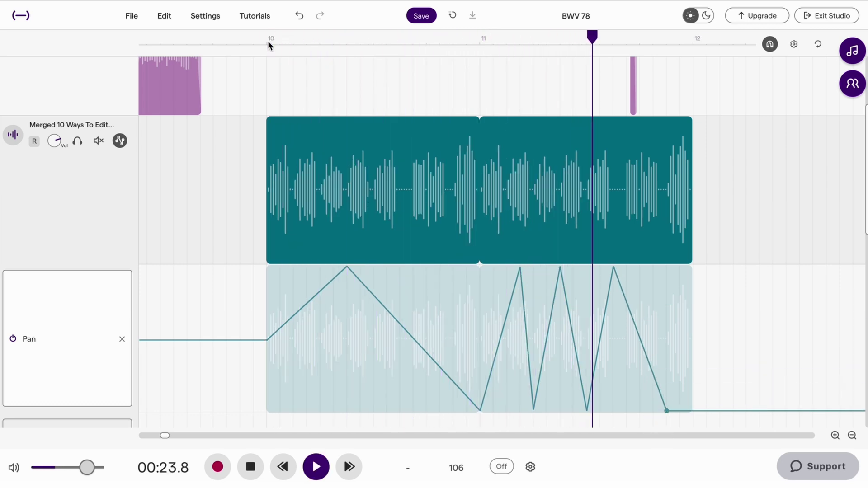
Add a Sweep lane under Pan, lower its line, add a point, and play it
key("space")
scroll(97, 294, "down", 5)
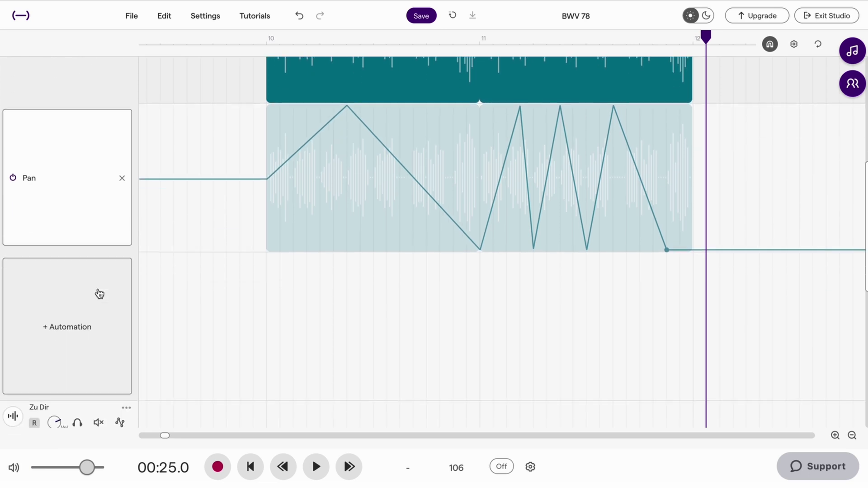
left_click(63, 294)
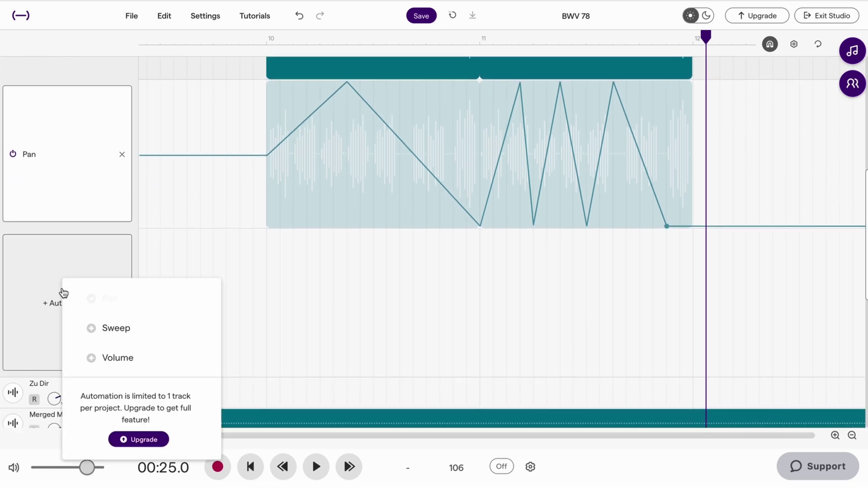
left_click(93, 329)
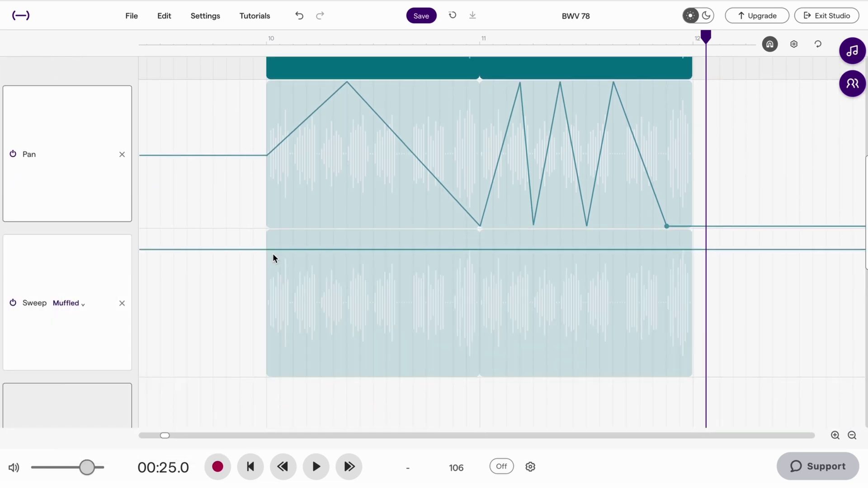
left_click_drag(267, 249, 368, 230)
left_click(266, 372)
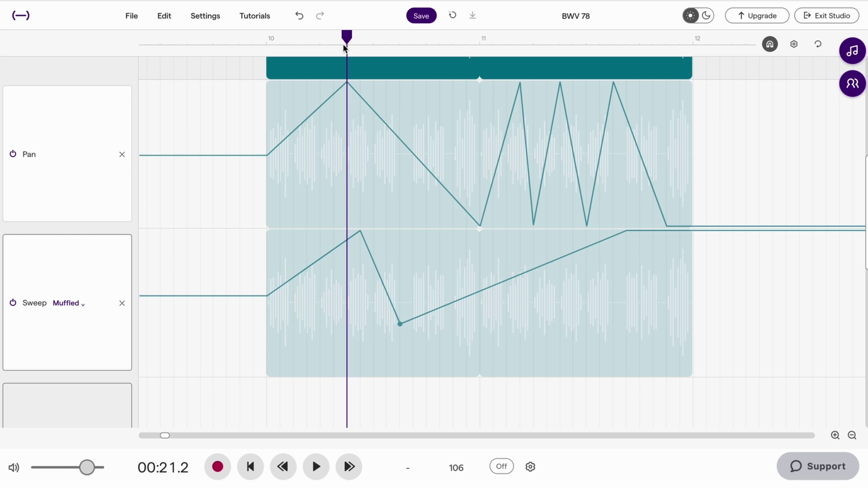
key("space")
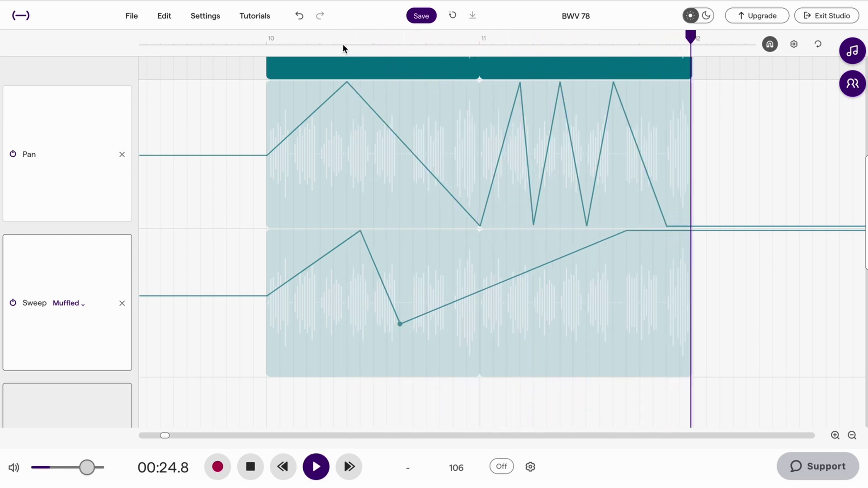
Add a Volume automation lane, lower its line, then ramp it back up near the clip's end
scroll(41, 296, "down", 4)
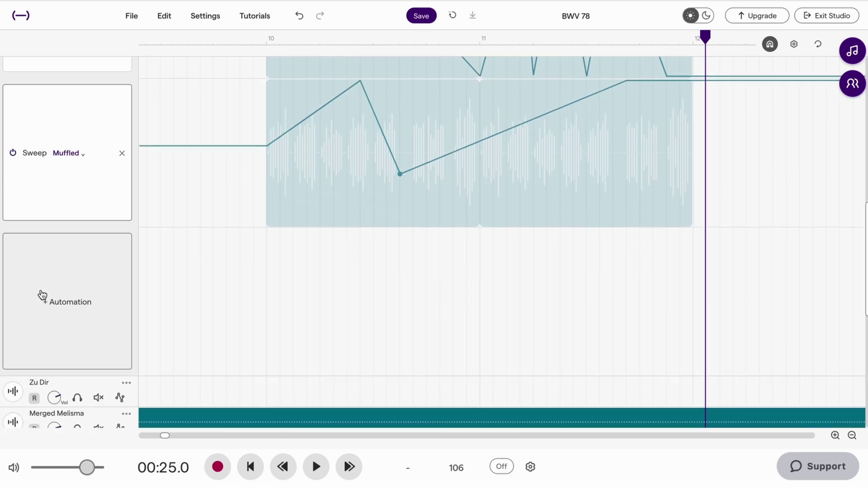
left_click(58, 277)
left_click(142, 357)
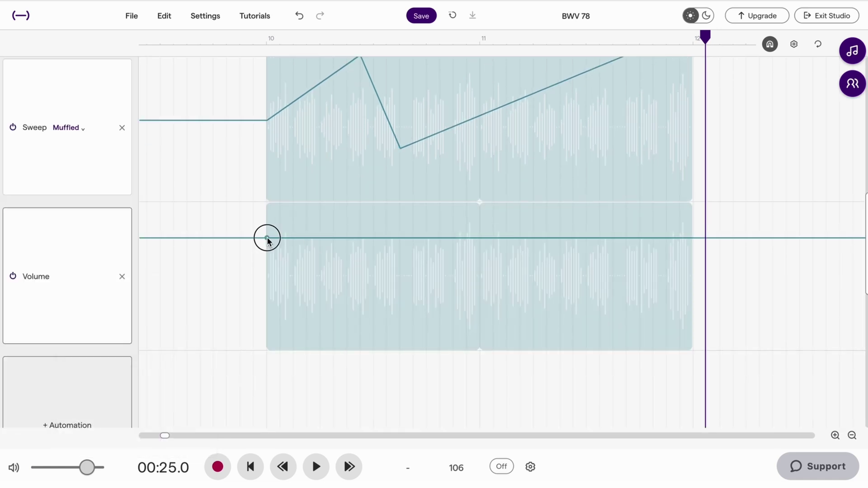
left_click_drag(267, 236, 268, 283)
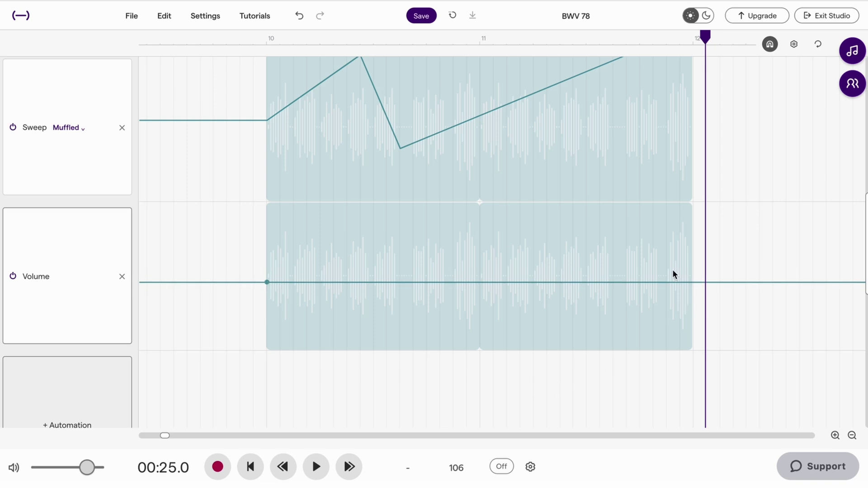
left_click_drag(662, 283, 670, 218)
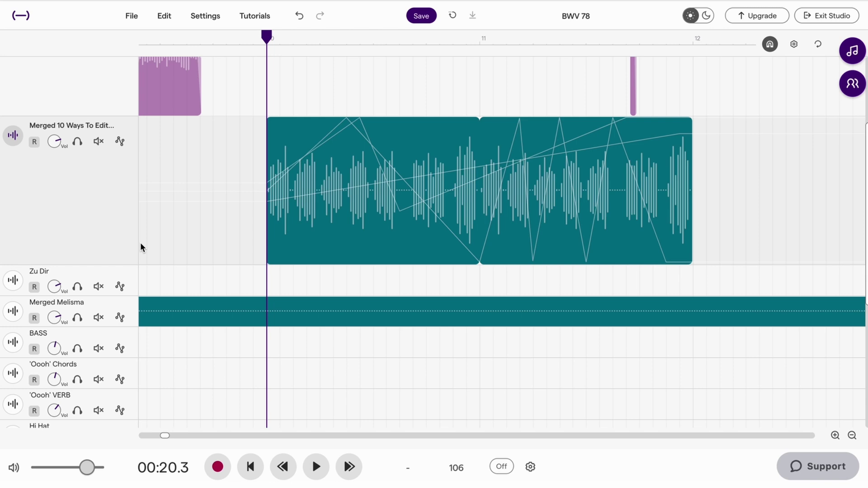
Solo the merged melody track and play it briefly
left_click(77, 141)
key("space")
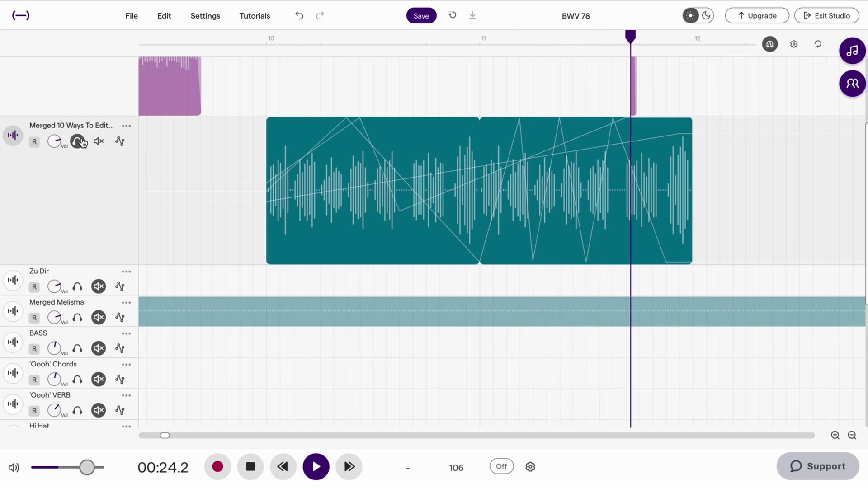
key("space")
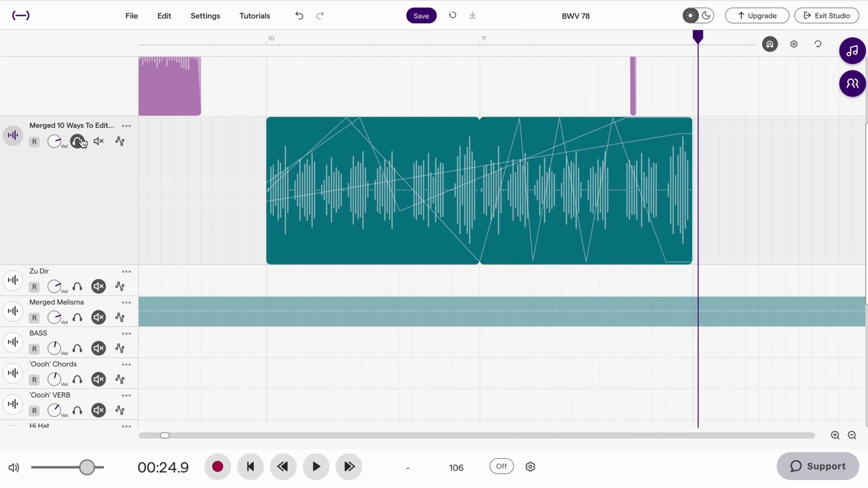